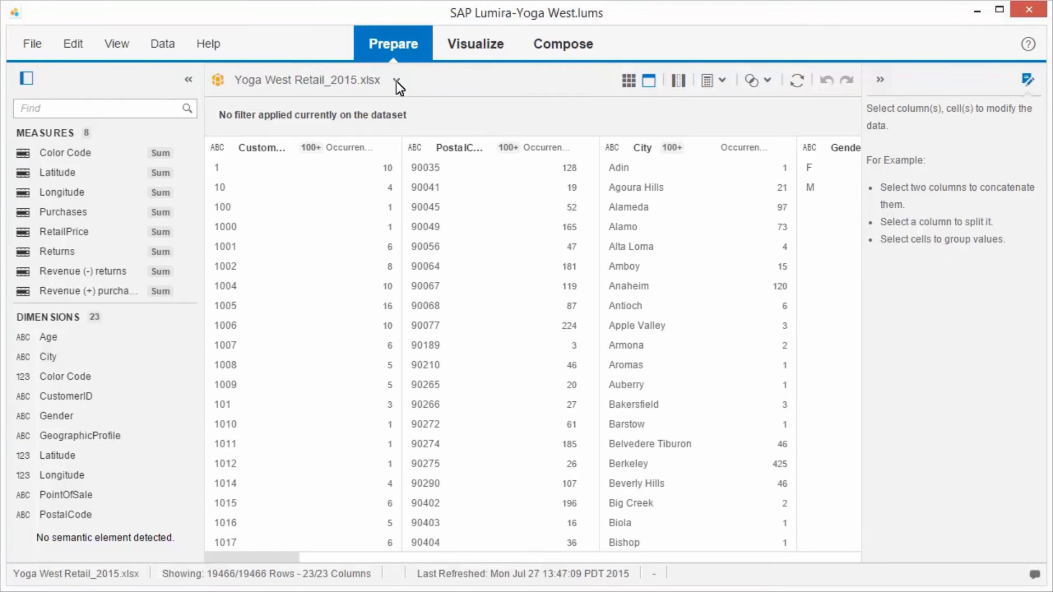
- Open the dataset dropdown beside Yoga West Retail_2015.xlsx in the Prepare view
{"action": "left_click", "coordinate": [395, 80]}
- Add a new Universe dataset and select the BI platform system to connect to
{"action": "left_click", "coordinate": [287, 153]}
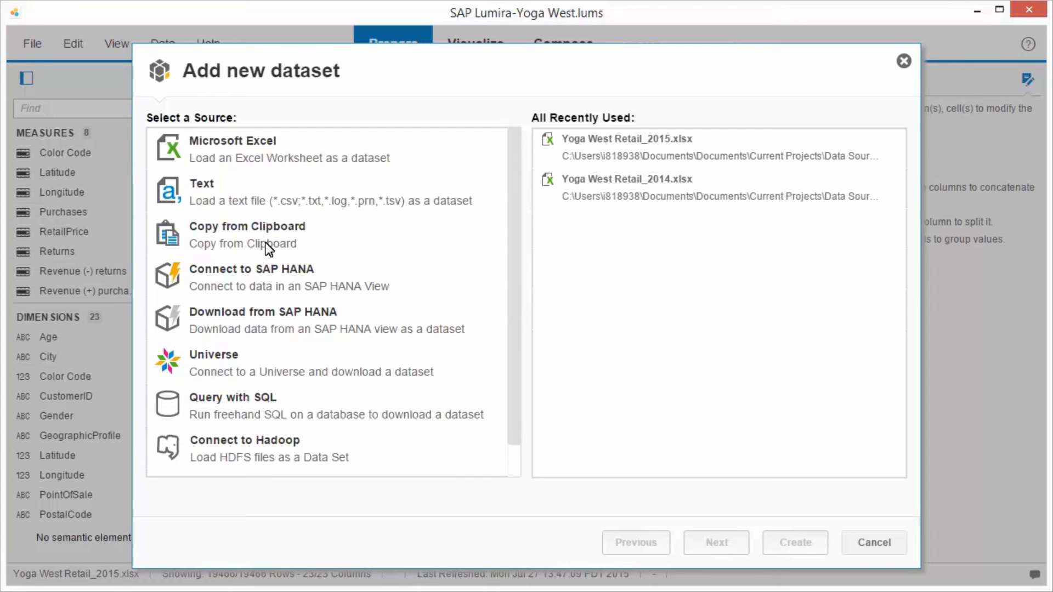
{"action": "left_click", "coordinate": [268, 379]}
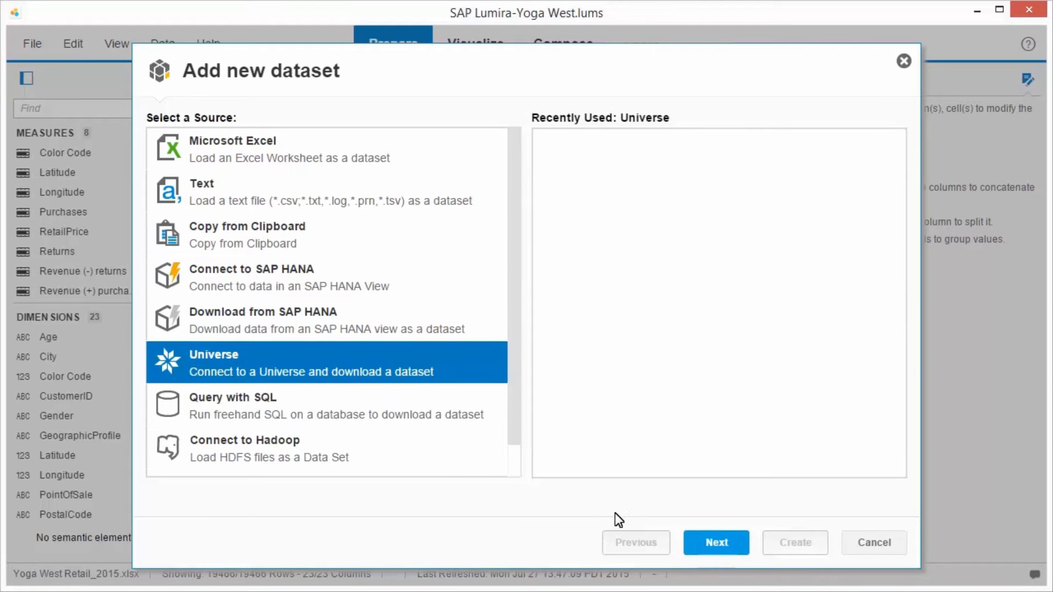
{"action": "left_click", "coordinate": [711, 548]}
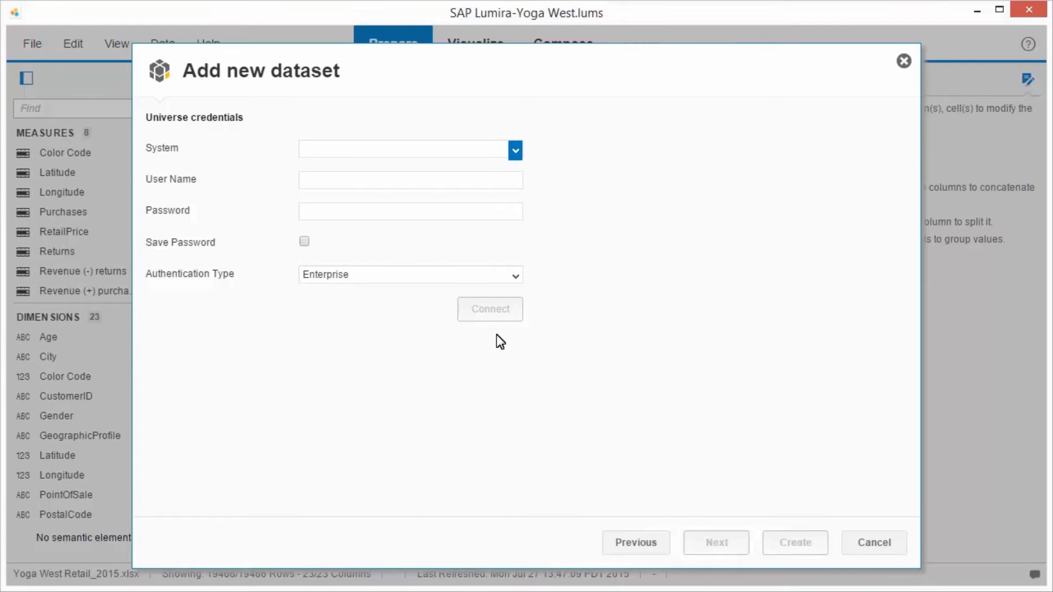
{"action": "left_click", "coordinate": [308, 148]}
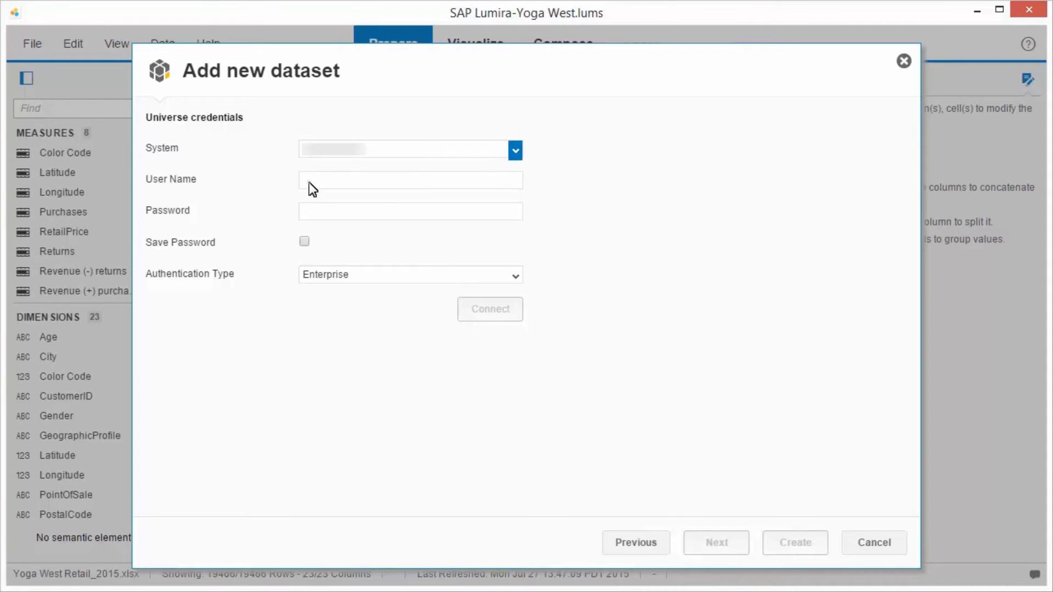
{"action": "left_click", "coordinate": [308, 182]}
- Connect with the Administrator account and select the YogaSurvey.unx universe to open its query panel
{"action": "type", "text": "Administrator"}
{"action": "left_click", "coordinate": [489, 312]}
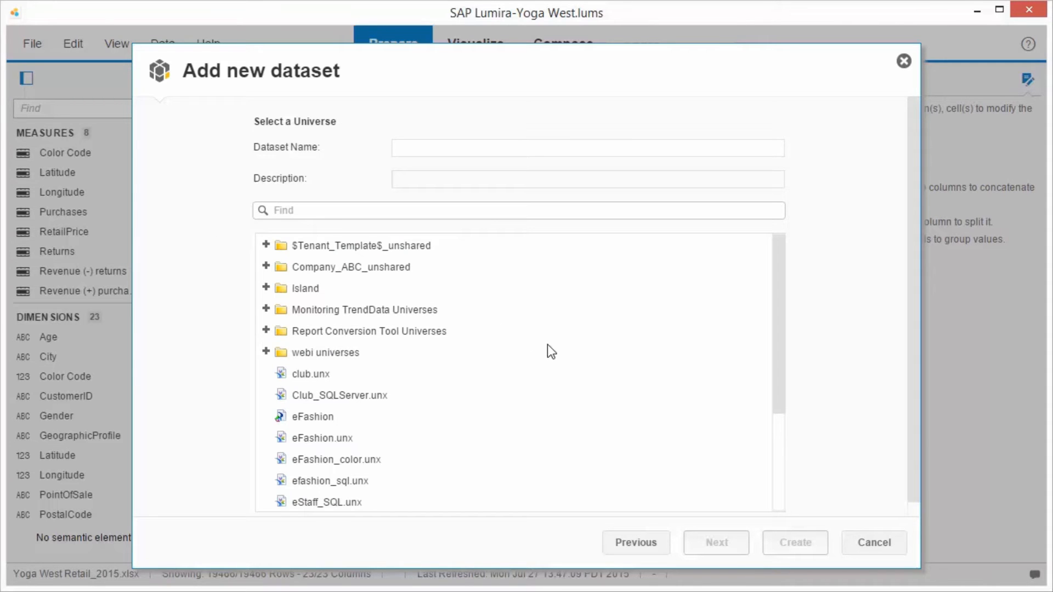
{"action": "left_click", "coordinate": [778, 476]}
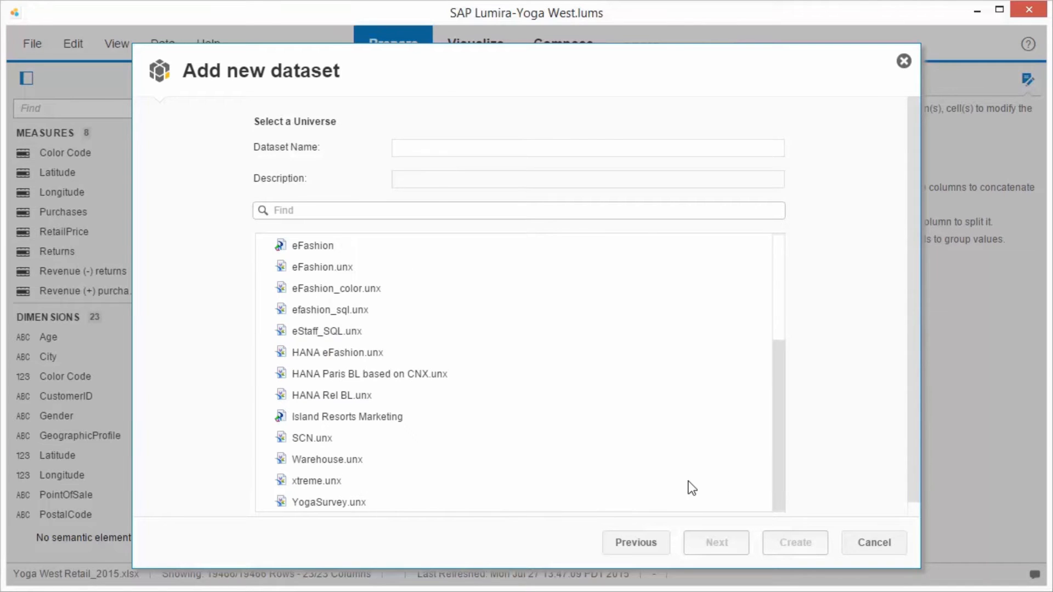
{"action": "left_click", "coordinate": [329, 506]}
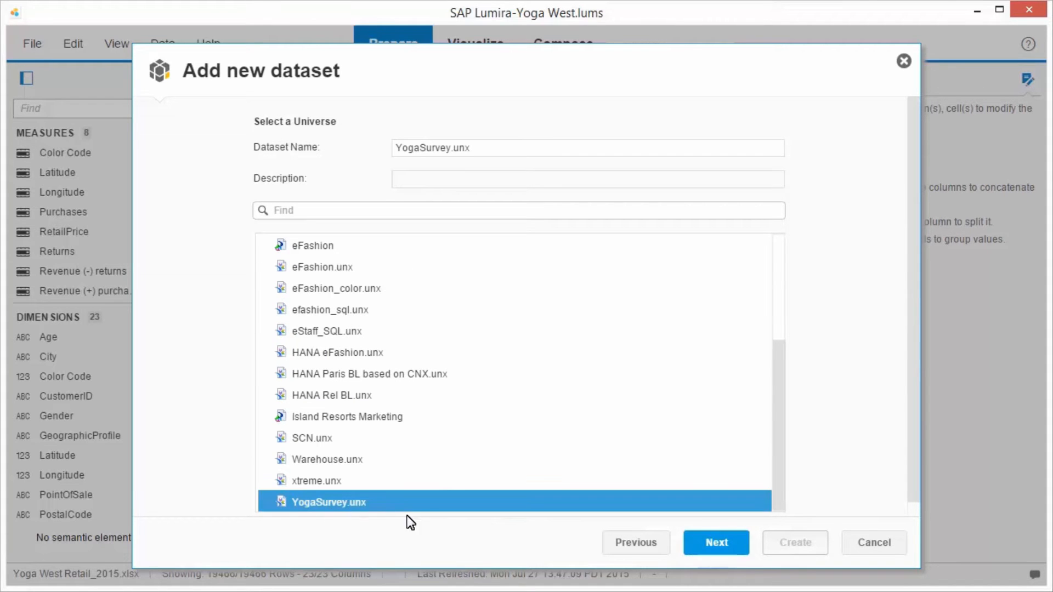
{"action": "left_click", "coordinate": [719, 548]}
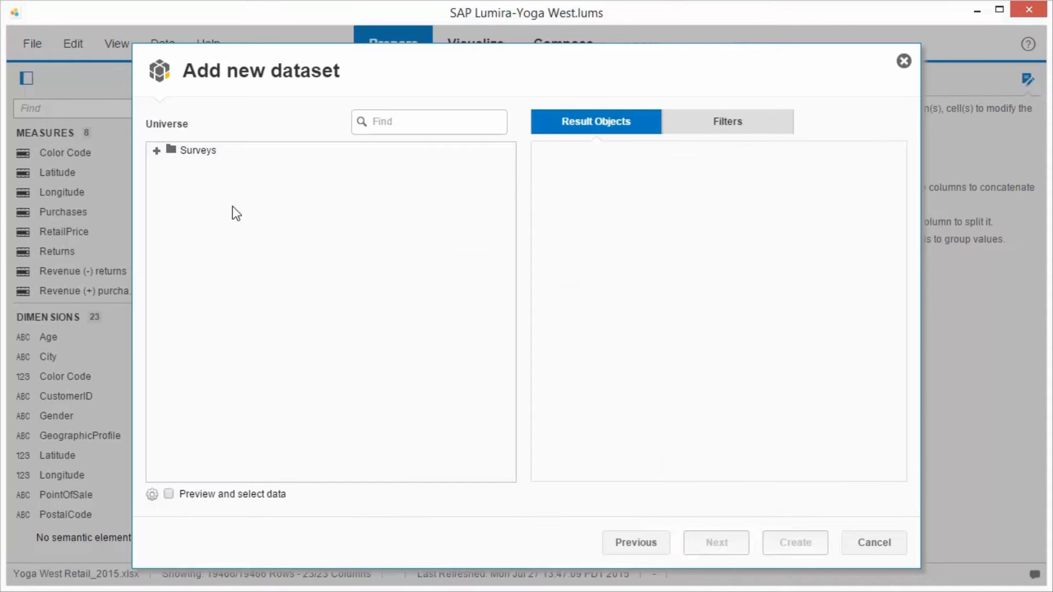
- From Surveys, add Transaction Id, Overall, Comment and Sentiment as results and Sentiment Type as a filter
{"action": "left_click", "coordinate": [157, 151]}
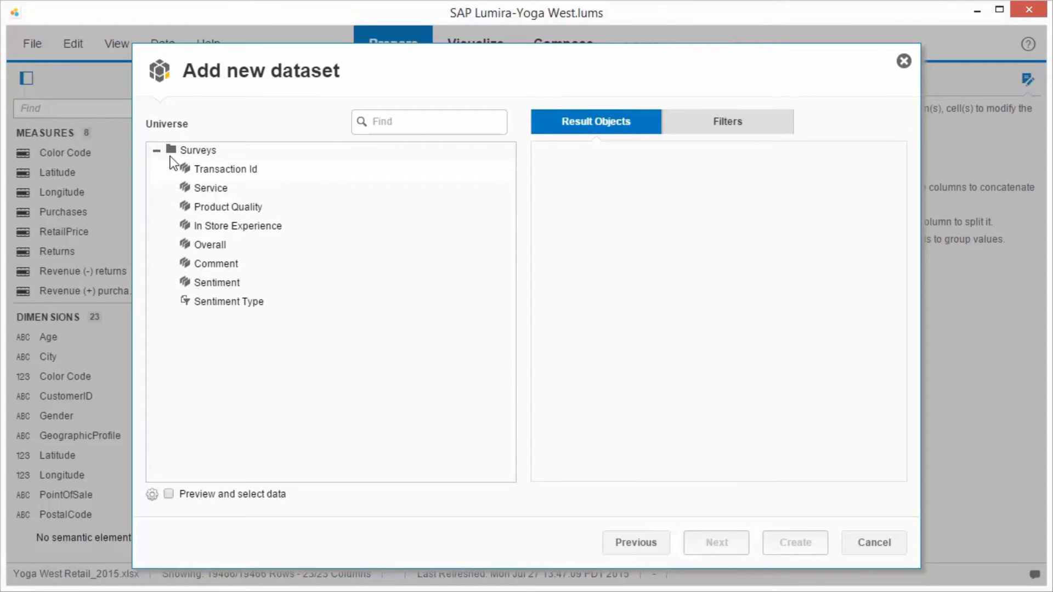
{"action": "double_click", "coordinate": [222, 169]}
{"action": "double_click", "coordinate": [222, 248]}
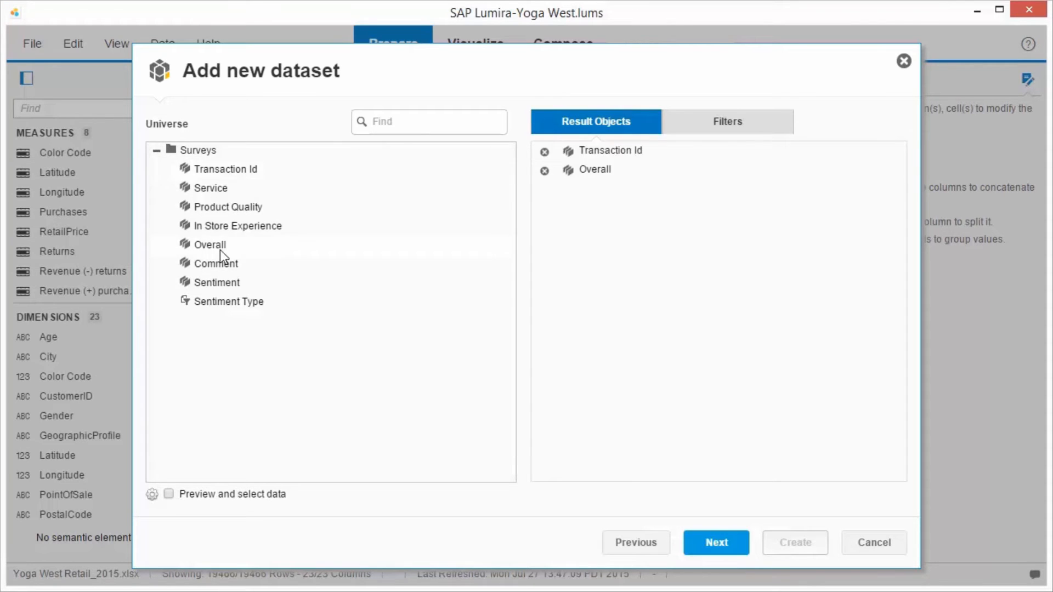
{"action": "double_click", "coordinate": [219, 264]}
{"action": "double_click", "coordinate": [220, 283]}
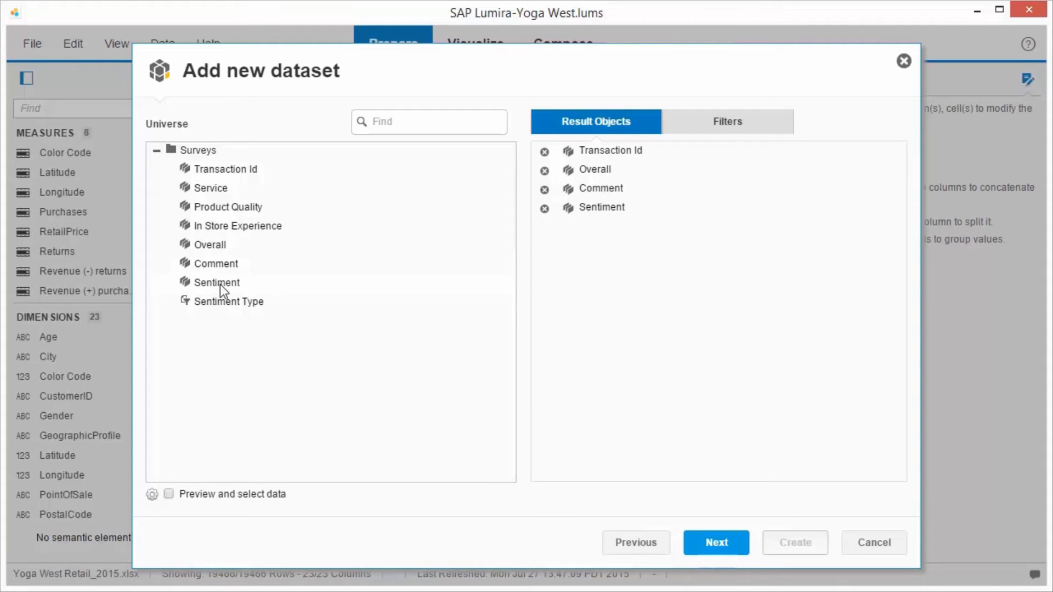
{"action": "double_click", "coordinate": [221, 302]}
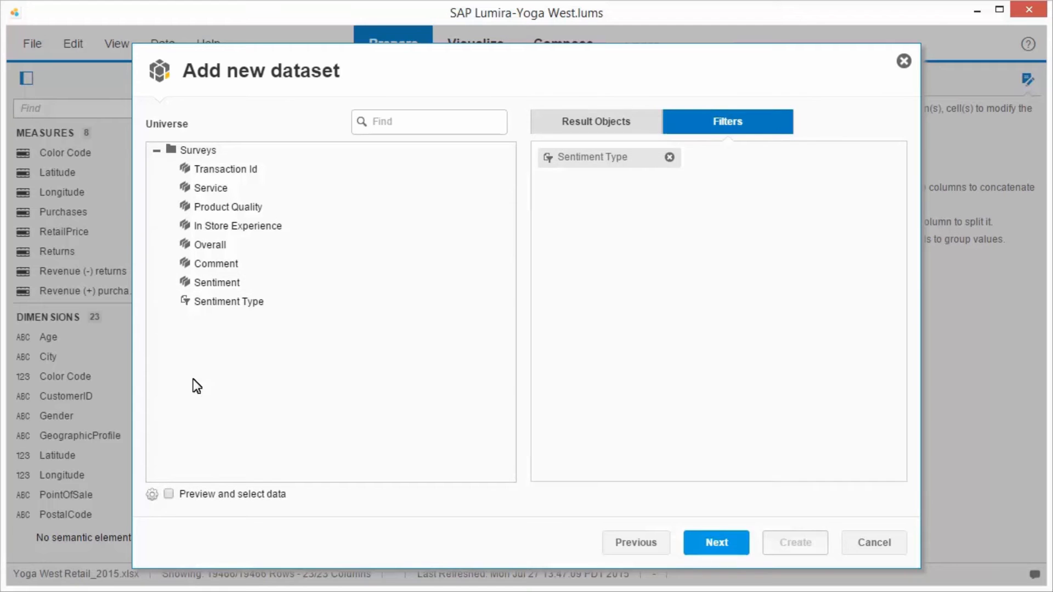
- Review the query properties without changes, then enable Preview and select data
{"action": "left_click", "coordinate": [152, 495]}
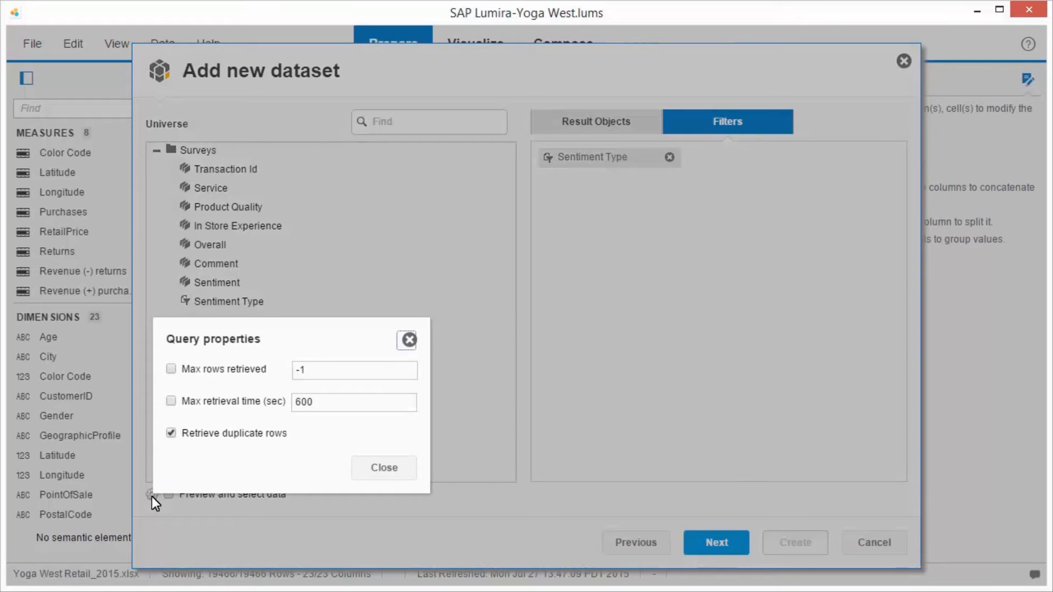
{"action": "left_click", "coordinate": [380, 473]}
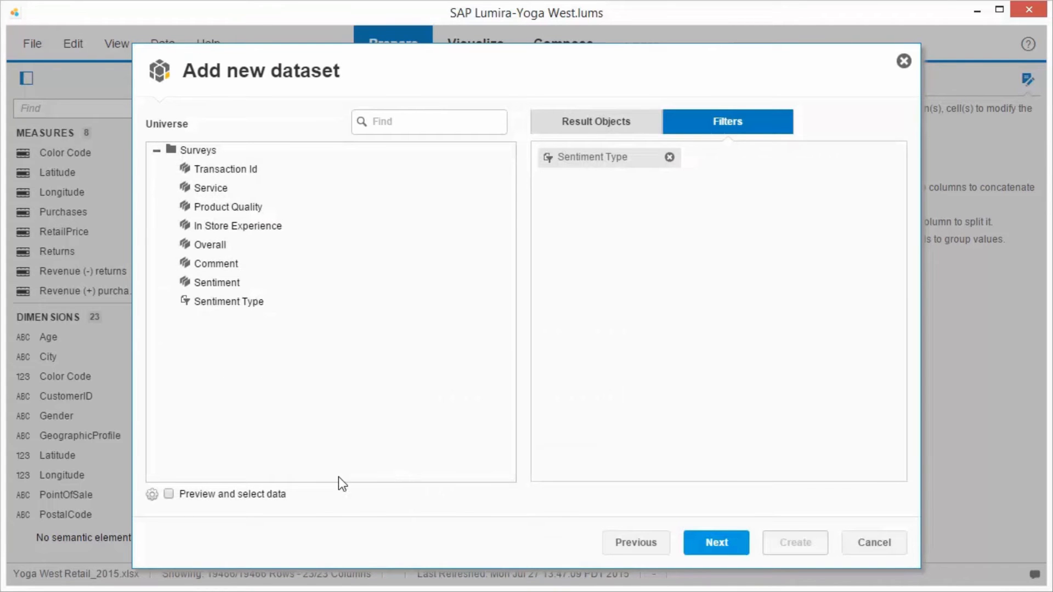
{"action": "left_click", "coordinate": [169, 495]}
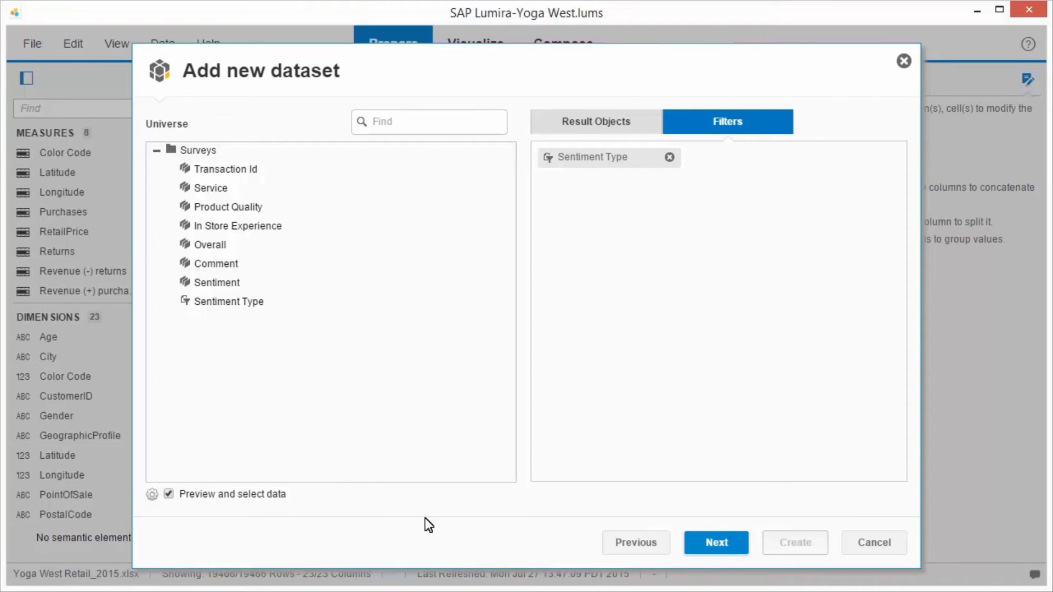
- Answer the sentiment prompt with negative, neutral and positive
{"action": "left_click", "coordinate": [718, 544]}
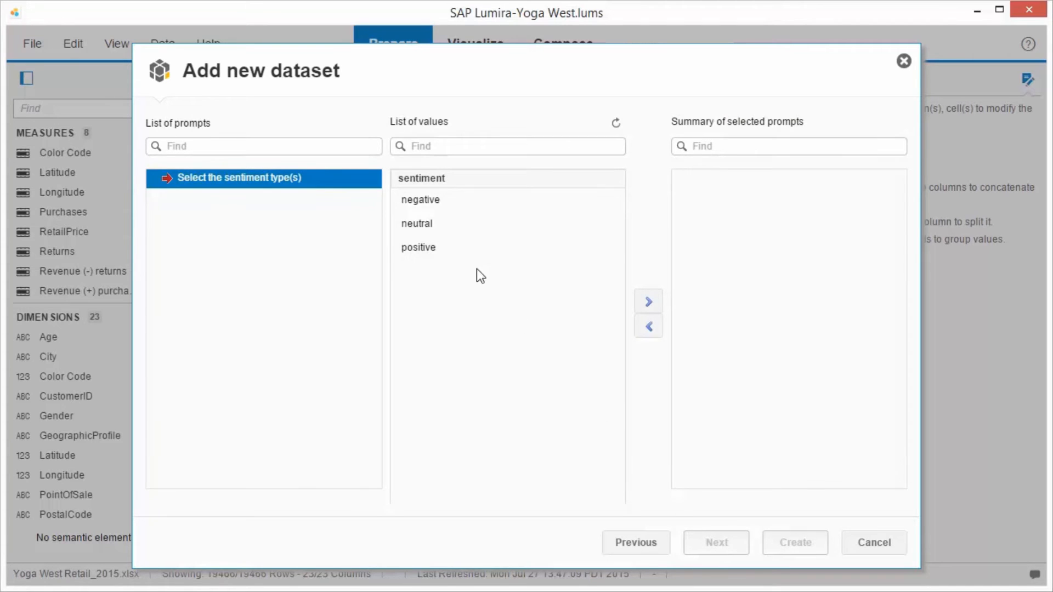
{"action": "left_click", "coordinate": [418, 203]}
{"action": "left_click", "coordinate": [418, 248], "text": "shift"}
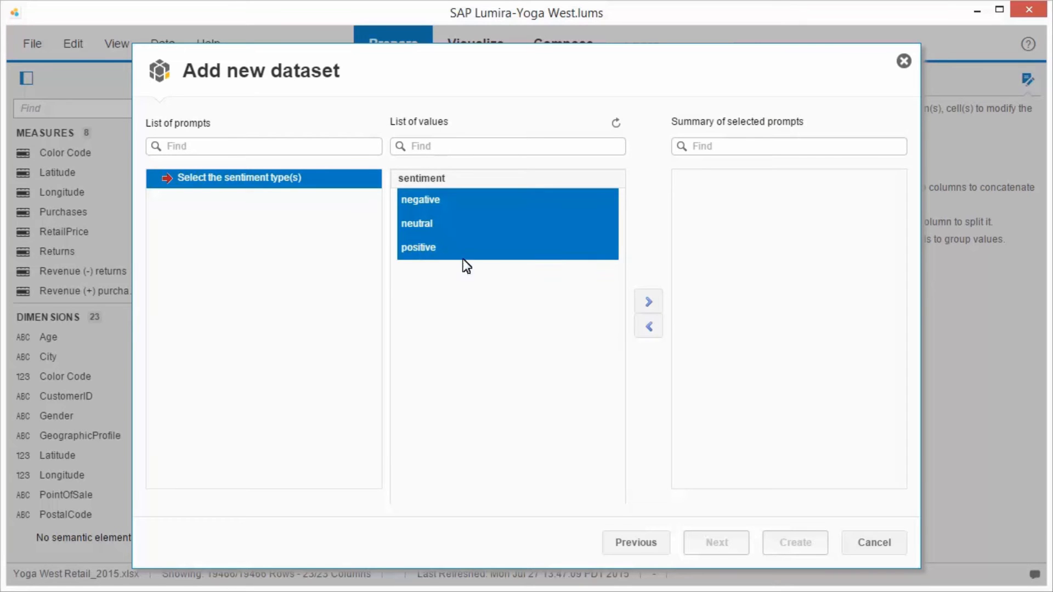
{"action": "left_click", "coordinate": [648, 302]}
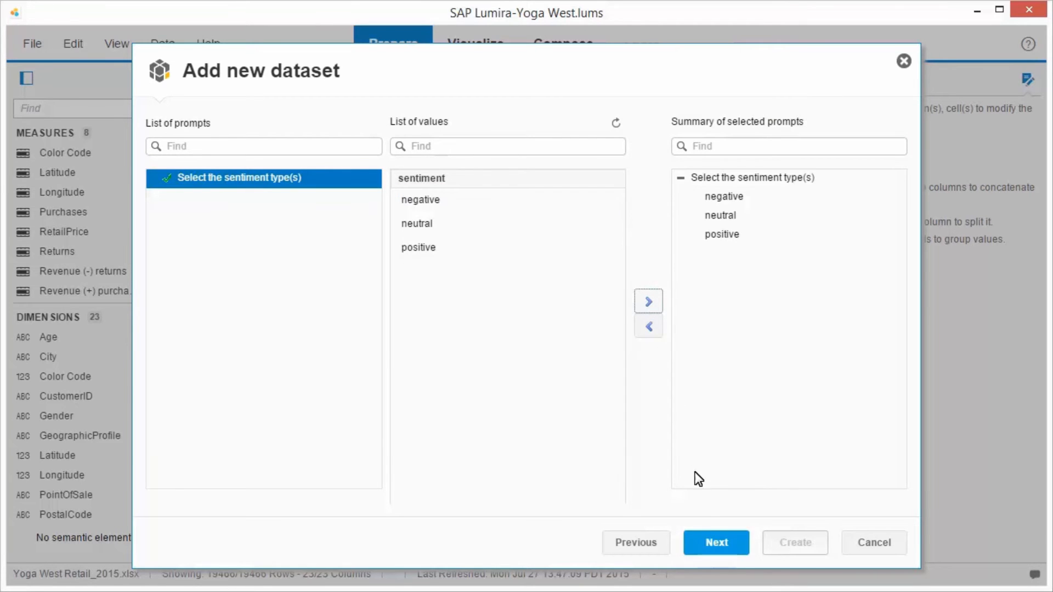
- Show the record count and create the 19801-row, 4-column YogaSurvey.unx dataset
{"action": "left_click", "coordinate": [716, 545]}
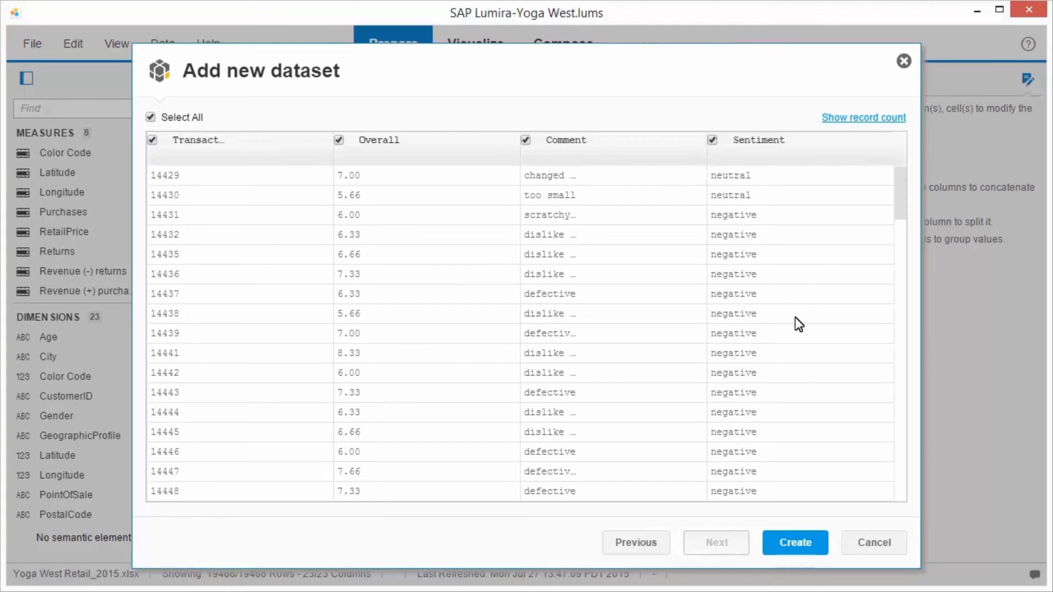
{"action": "left_click", "coordinate": [864, 117]}
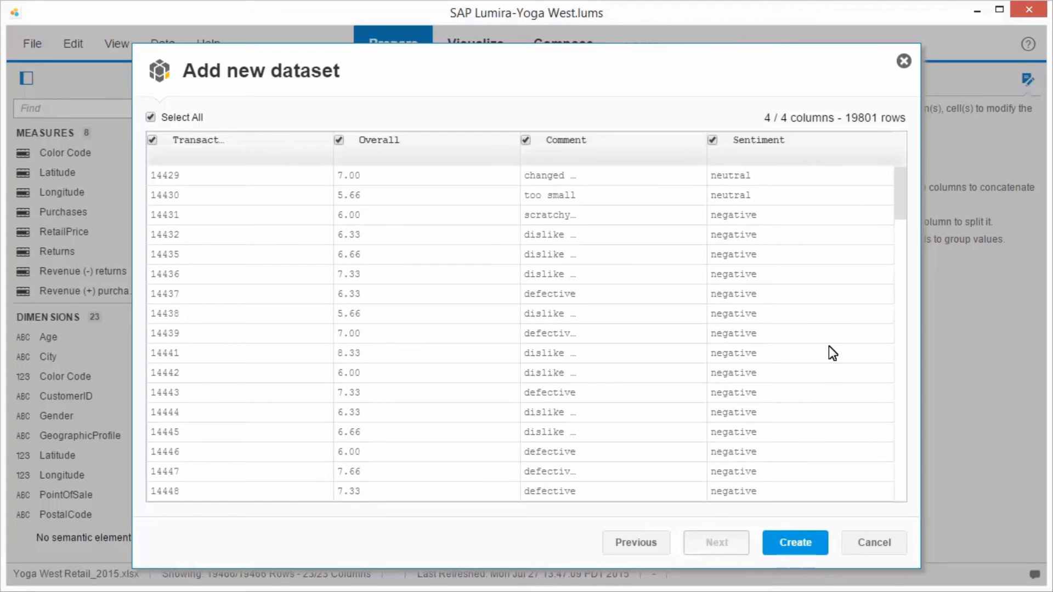
{"action": "left_click", "coordinate": [798, 546]}
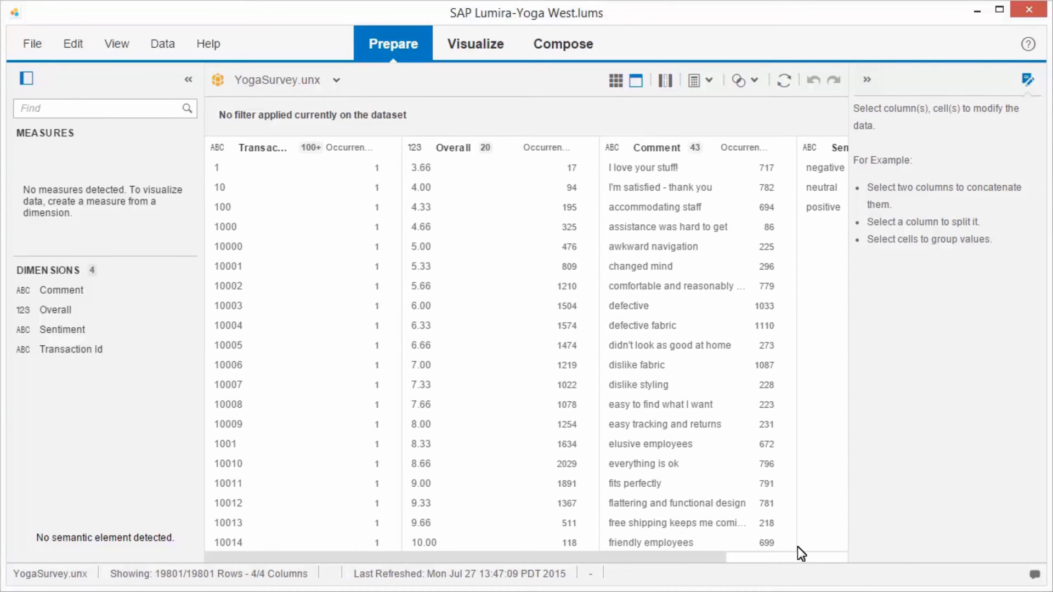
- Delete the YogaSurvey.unx dataset from the document and confirm the removal
{"action": "left_click", "coordinate": [336, 80]}
{"action": "left_click", "coordinate": [404, 147]}
{"action": "left_click", "coordinate": [611, 353]}
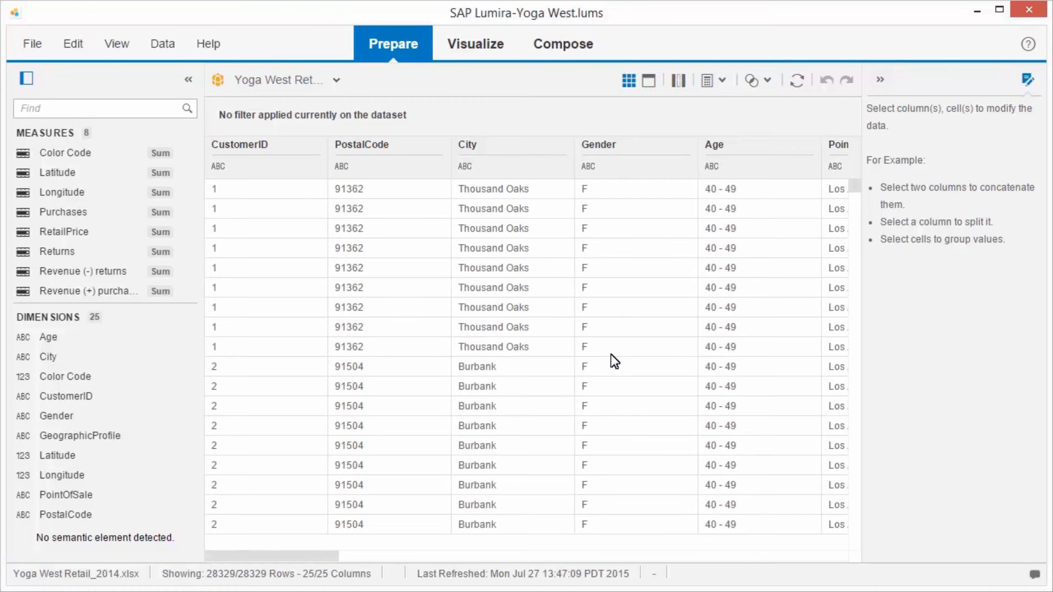
{"action": "left_click", "coordinate": [32, 44]}
- Install the SAP Universe Query Panel extension, then quit Lumira, saving the document
{"action": "left_click", "coordinate": [55, 299]}
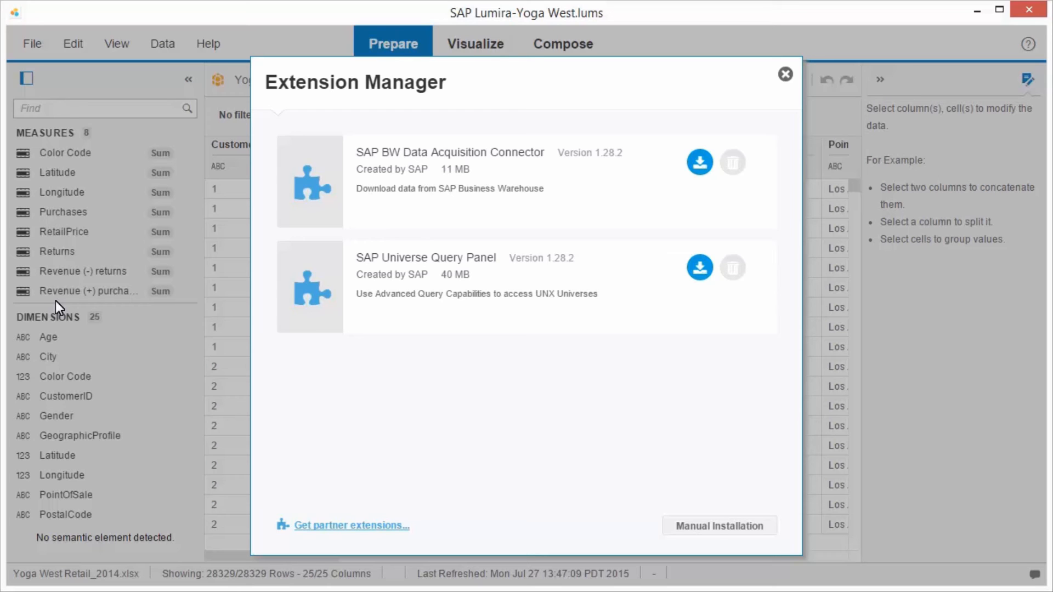
{"action": "left_click", "coordinate": [700, 268]}
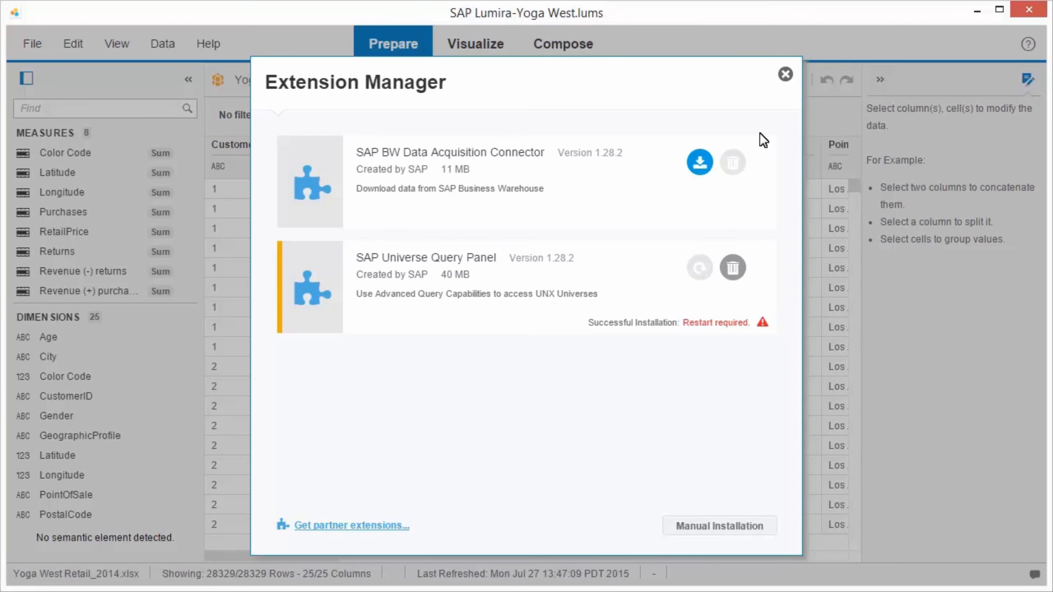
{"action": "left_click", "coordinate": [786, 74]}
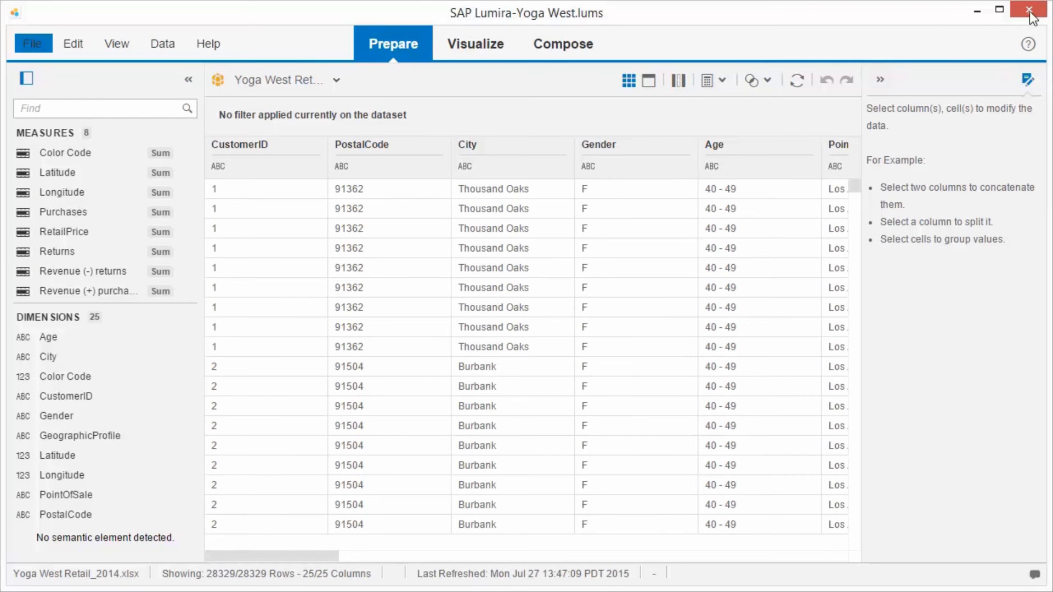
{"action": "left_click", "coordinate": [1029, 10]}
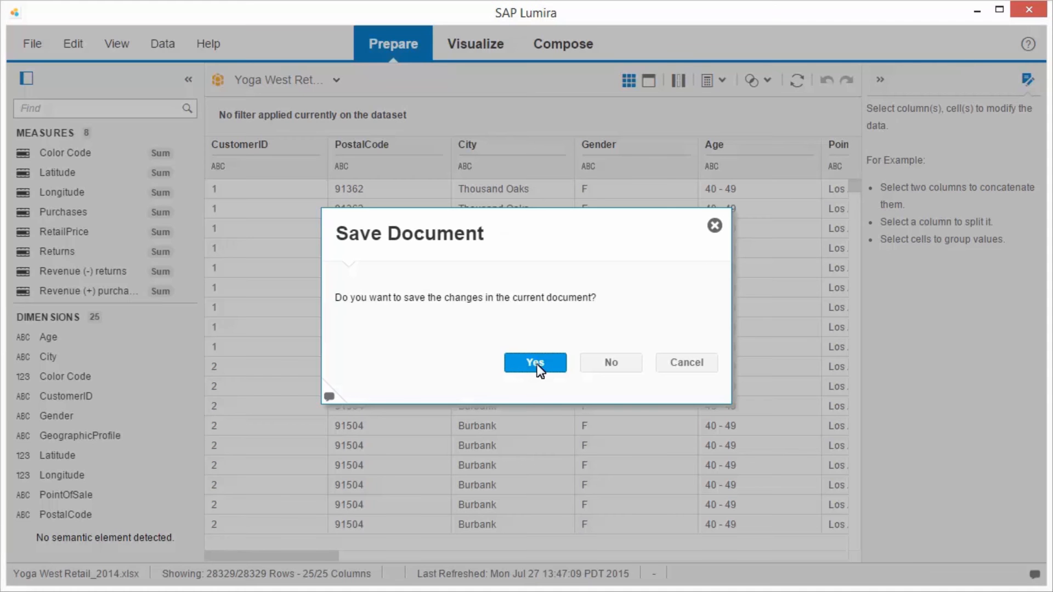
{"action": "left_click", "coordinate": [538, 365]}
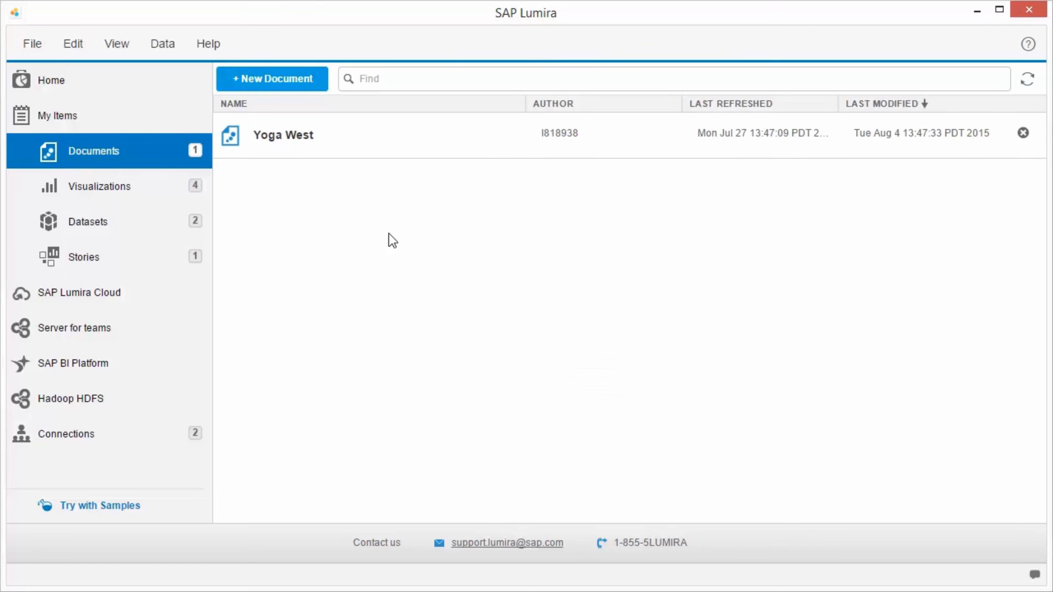
- Reopen the Yoga West document and start adding a new dataset
{"action": "left_click", "coordinate": [291, 146]}
{"action": "left_click", "coordinate": [318, 82]}
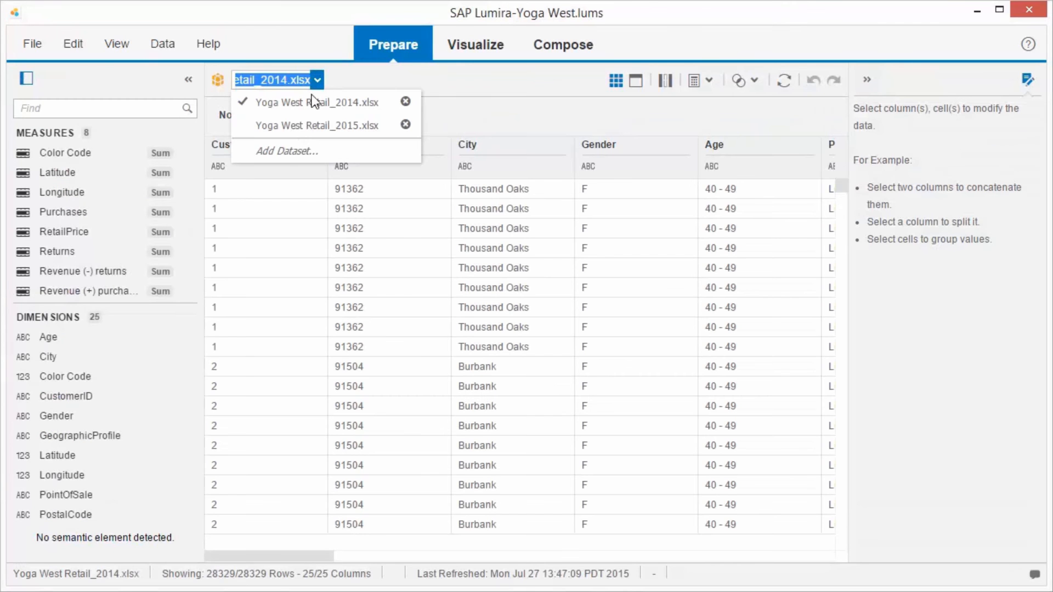
{"action": "left_click", "coordinate": [287, 150]}
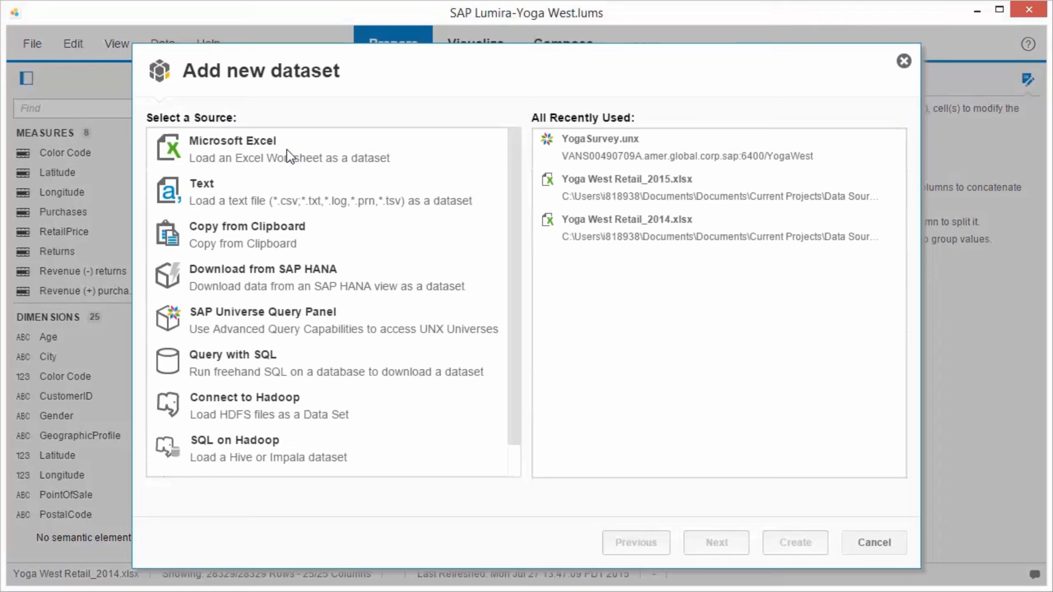
- Choose SAP Universe Query Panel, log in as Administrator, and select the YogaSurvey.unx universe
{"action": "left_click", "coordinate": [264, 324]}
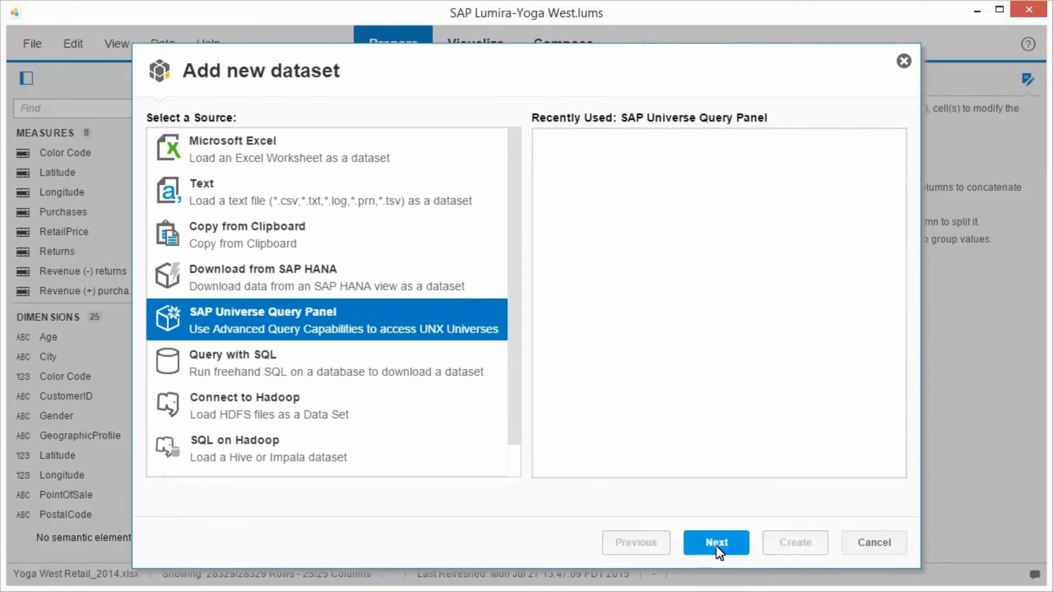
{"action": "left_click", "coordinate": [716, 543]}
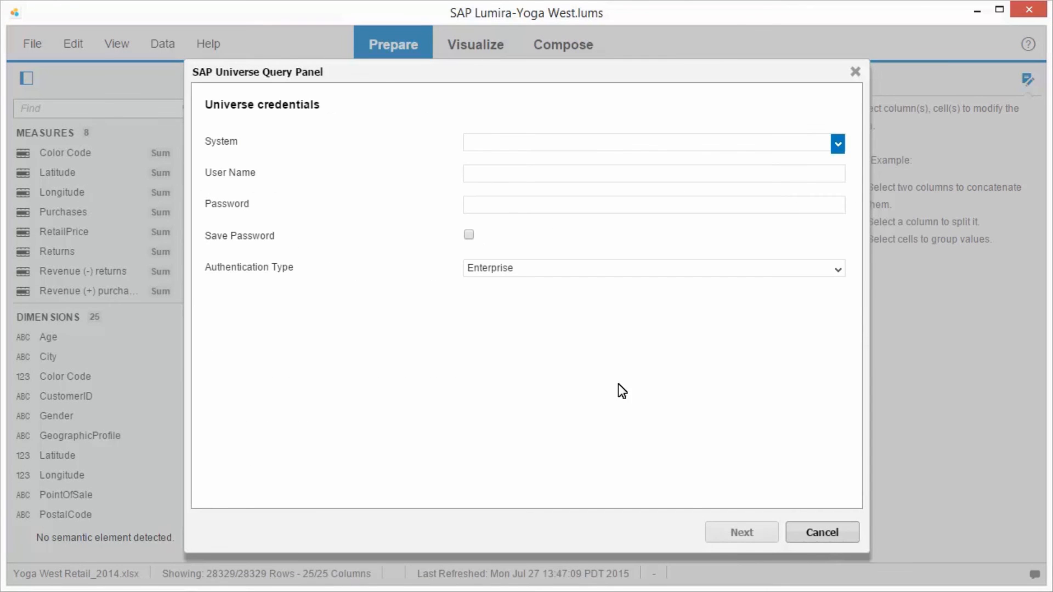
{"action": "type", "text": "Administrator"}
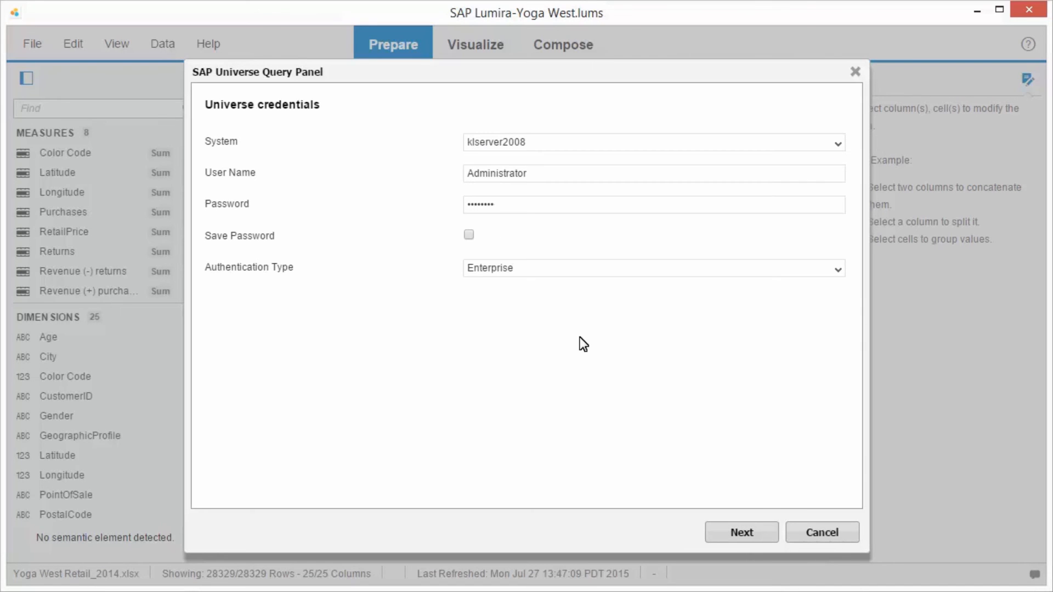
{"action": "left_click", "coordinate": [741, 533]}
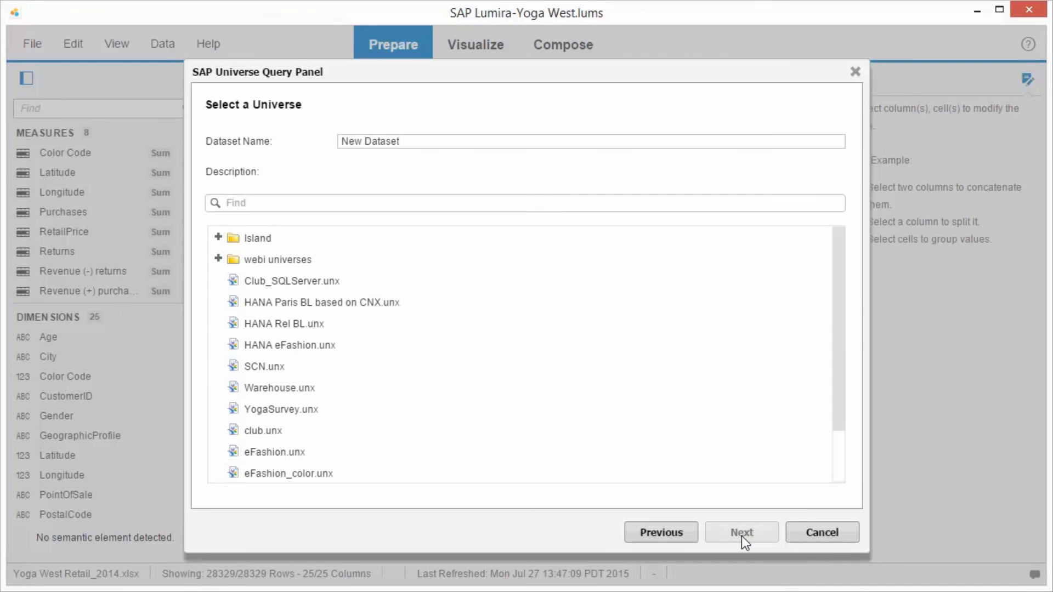
{"action": "left_click", "coordinate": [311, 409]}
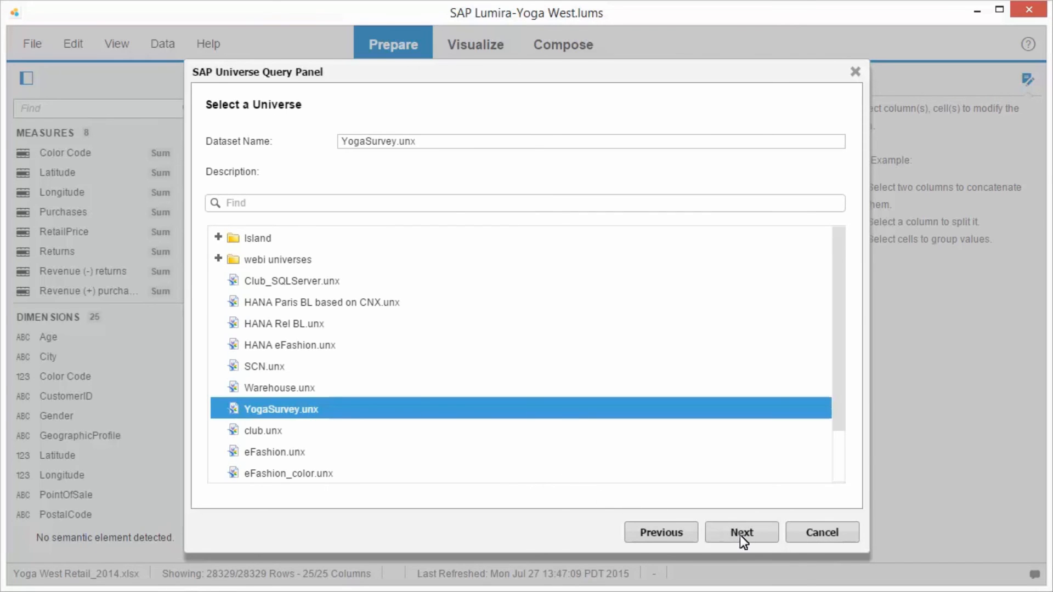
- Add Transaction Id, Overall, Comment, Sentiment and a Sentiment Type filter, then run to the prompt
{"action": "left_click", "coordinate": [741, 535]}
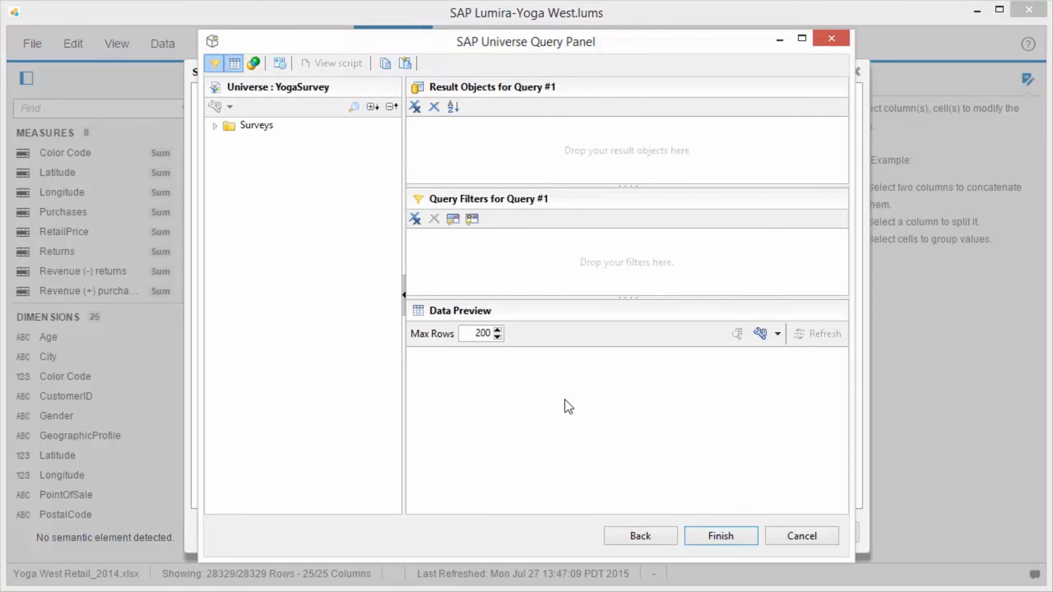
{"action": "left_click", "coordinate": [214, 128]}
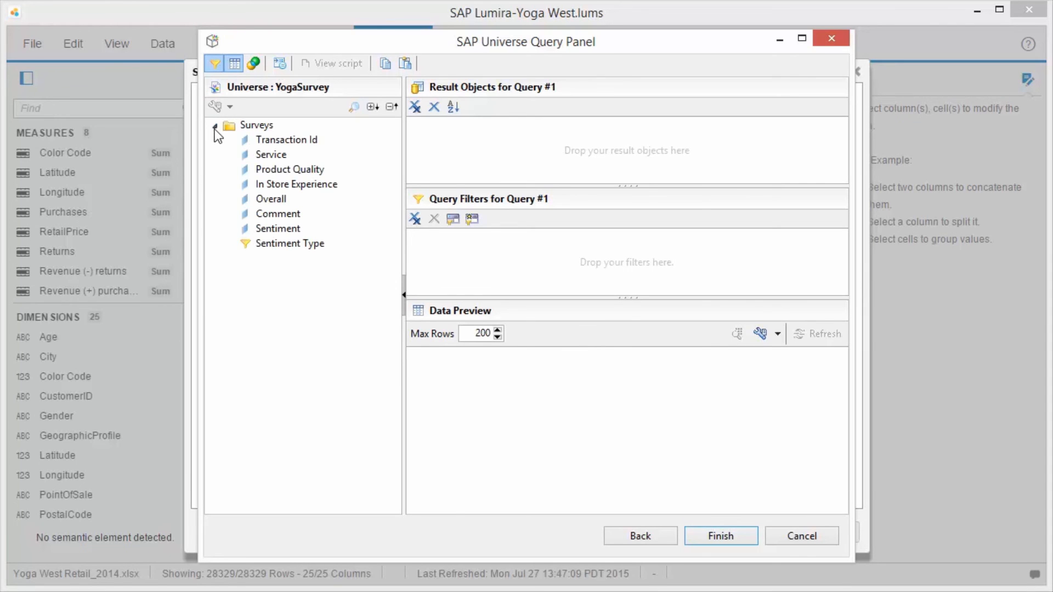
{"action": "double_click", "coordinate": [286, 142]}
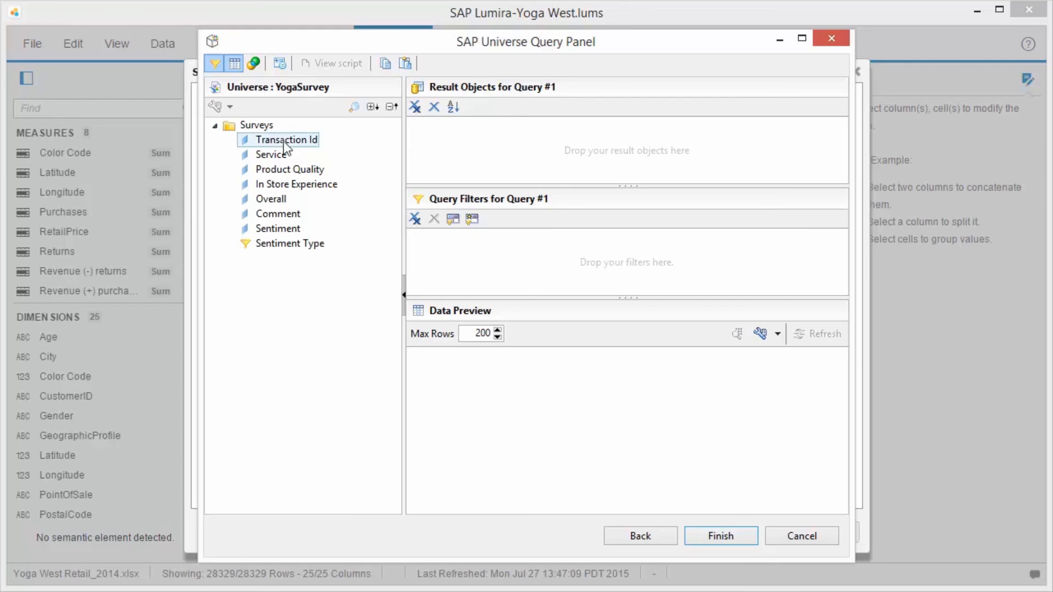
{"action": "double_click", "coordinate": [268, 203]}
{"action": "double_click", "coordinate": [275, 215]}
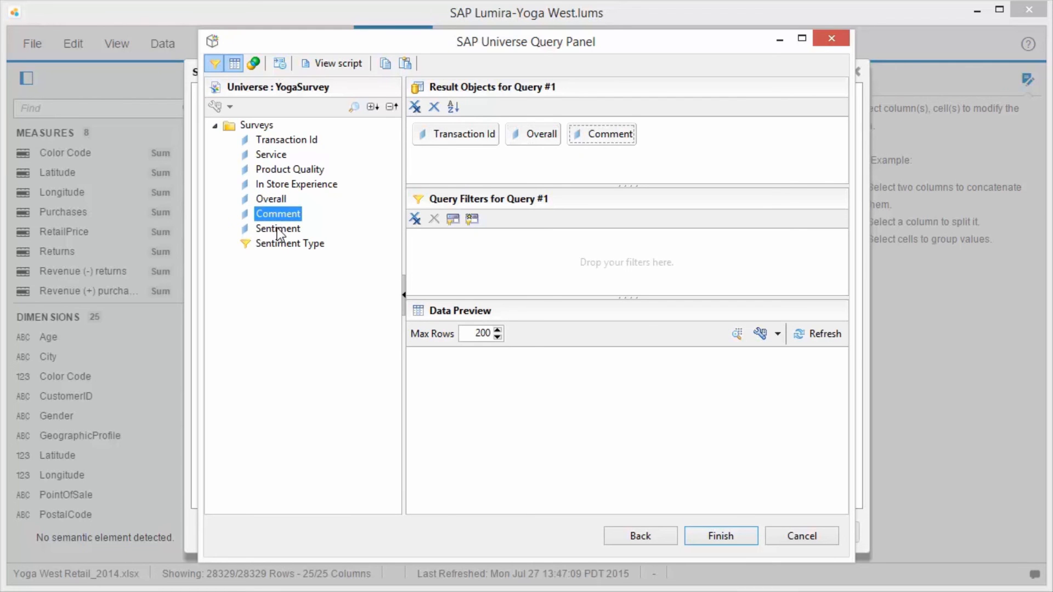
{"action": "double_click", "coordinate": [278, 230]}
{"action": "double_click", "coordinate": [289, 248]}
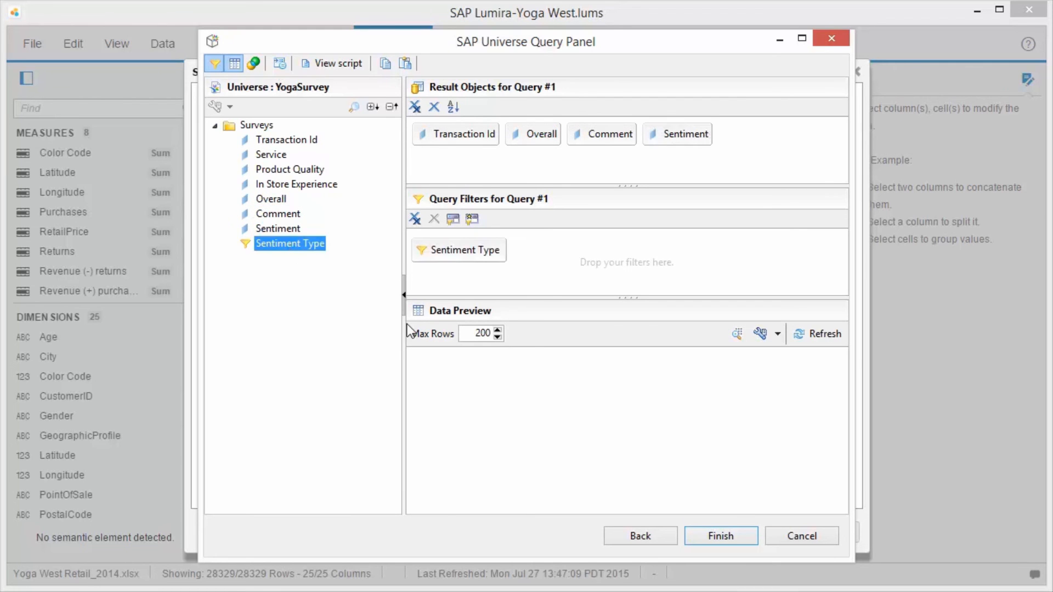
{"action": "left_click", "coordinate": [733, 535]}
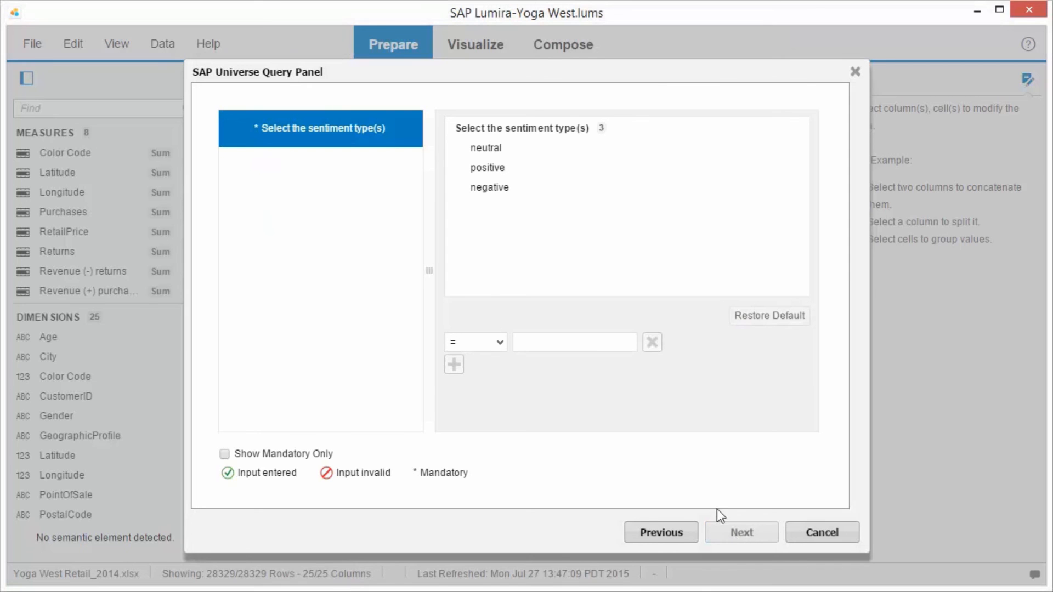
- Answer the sentiment prompt with neutral, positive and negative to load YogaSurvey.unx (19801 rows, 4 columns)
{"action": "left_click", "coordinate": [488, 149]}
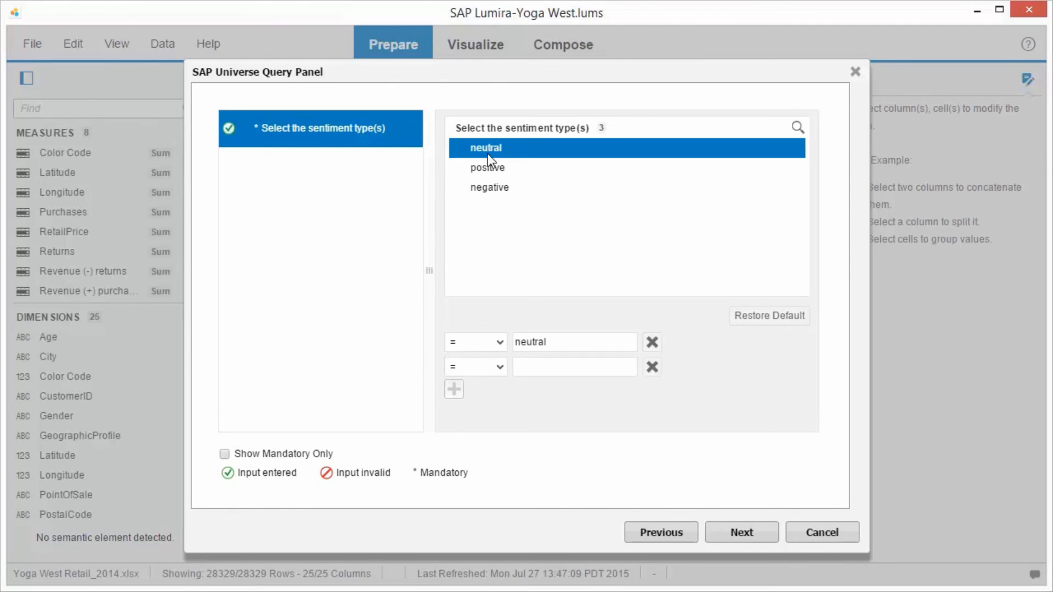
{"action": "left_click", "coordinate": [488, 170]}
{"action": "left_click", "coordinate": [488, 189]}
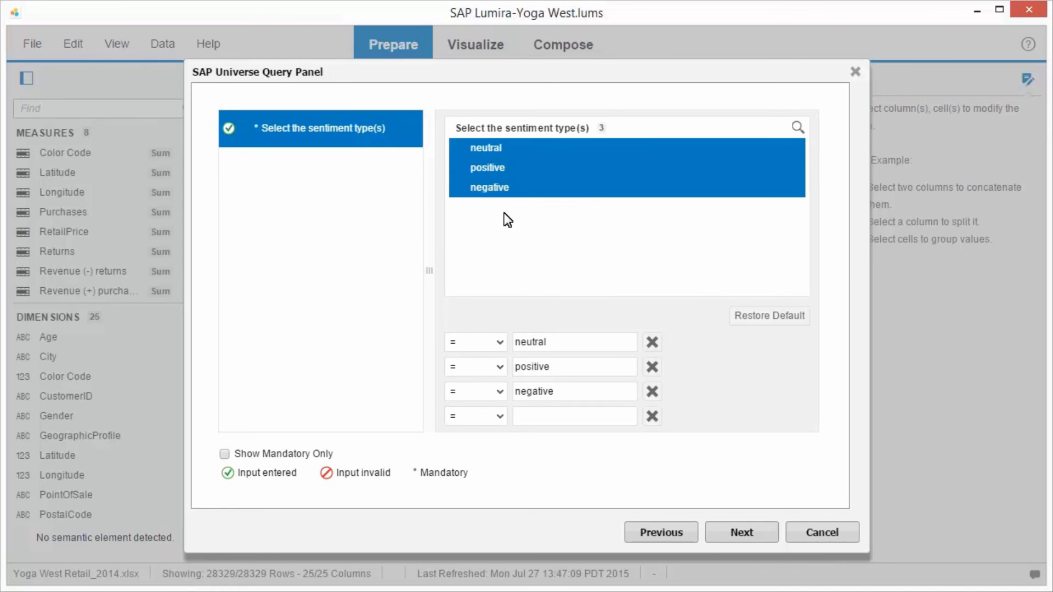
{"action": "left_click", "coordinate": [742, 532]}
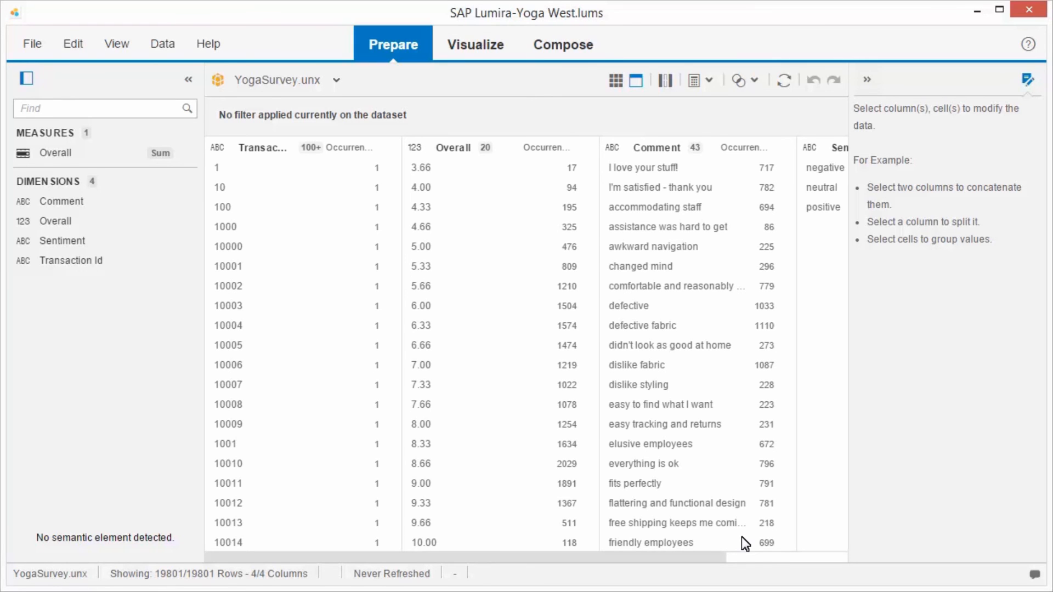
- Open the File menu of the Yoga West document
{"action": "left_click", "coordinate": [34, 45]}
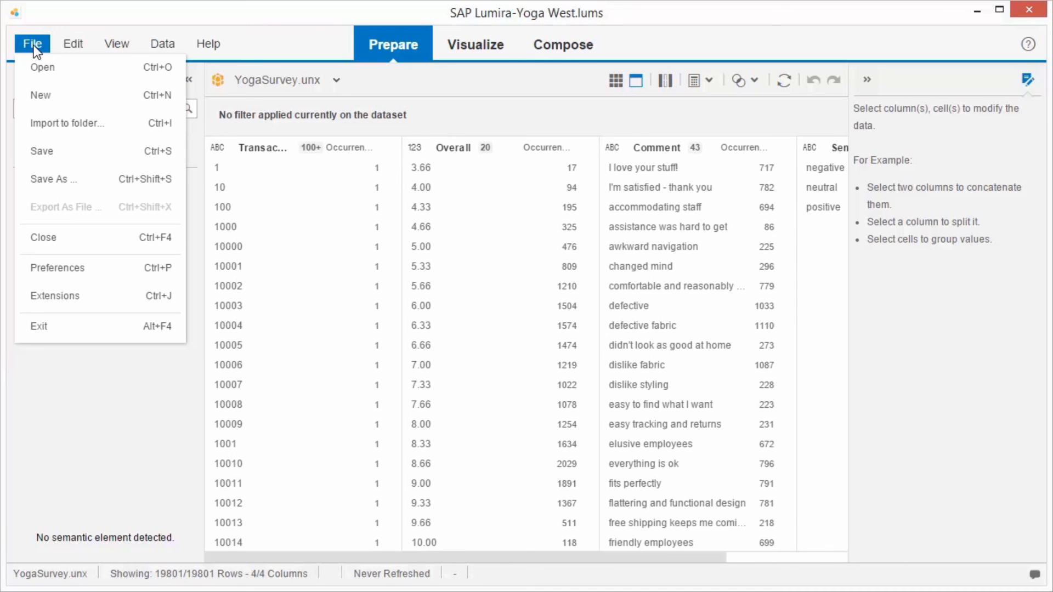
- Save Yoga West as a new copy to SAP BI Platform, connecting and choosing the KL Documents folder
{"action": "left_click", "coordinate": [48, 183]}
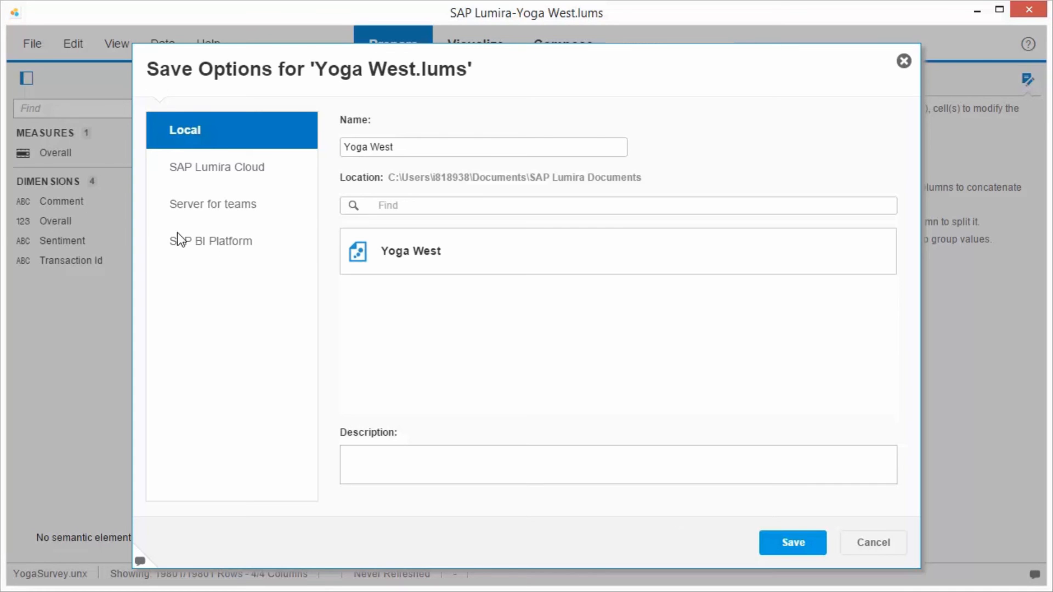
{"action": "left_click", "coordinate": [210, 244]}
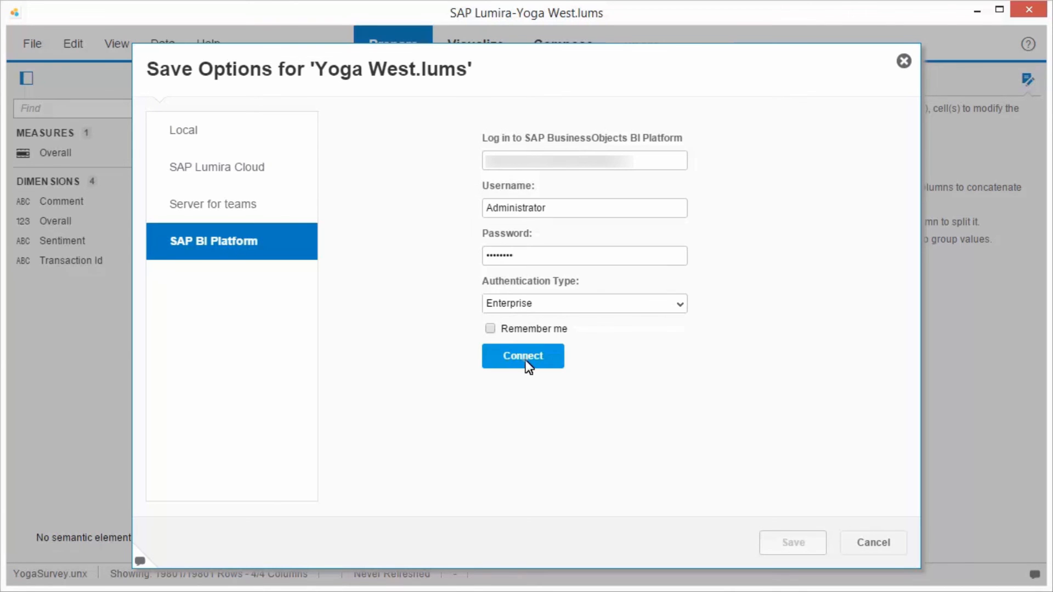
{"action": "left_click", "coordinate": [528, 362]}
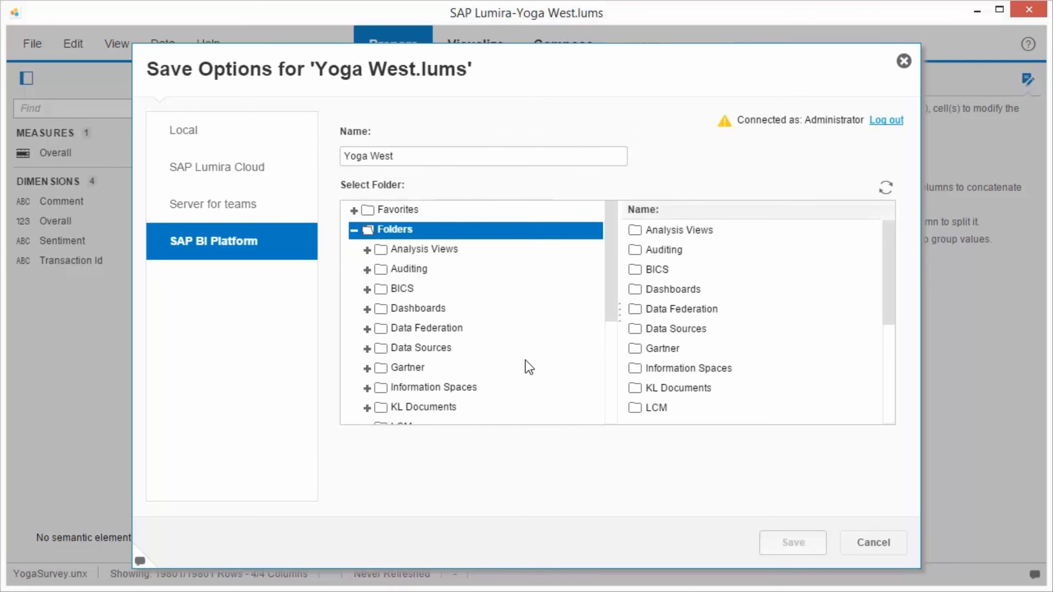
{"action": "left_click", "coordinate": [422, 410]}
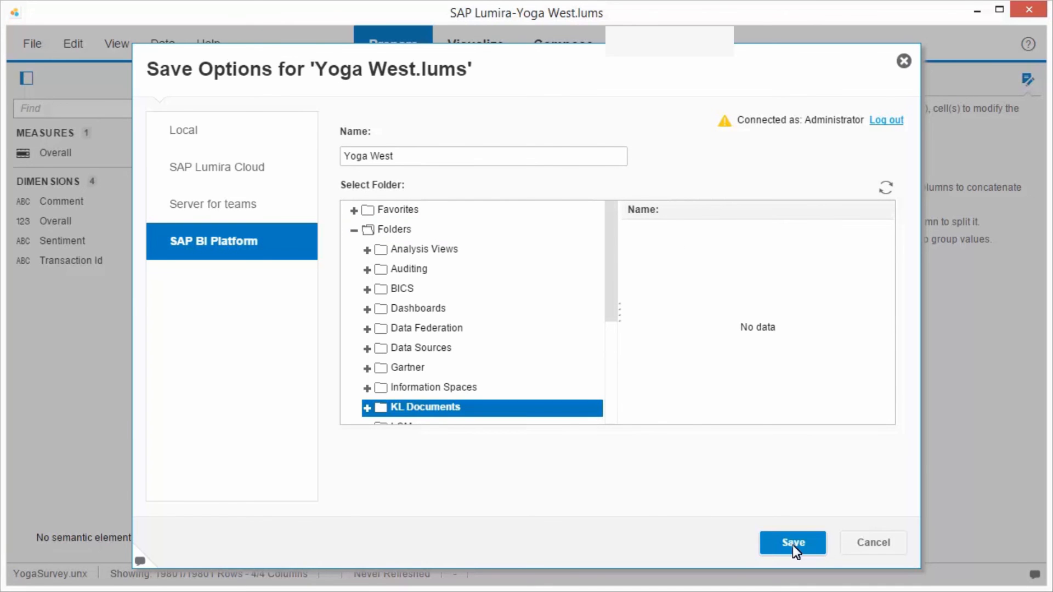
{"action": "left_click", "coordinate": [792, 544]}
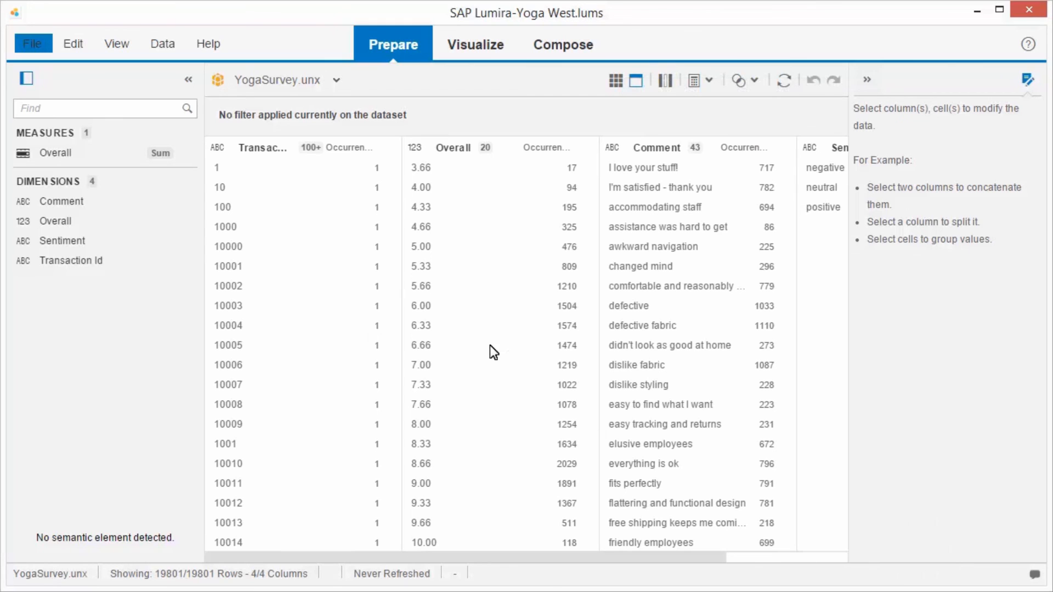
- Close Yoga West, then reopen it from the KL Documents folder on SAP BI Platform
{"action": "left_click", "coordinate": [36, 45]}
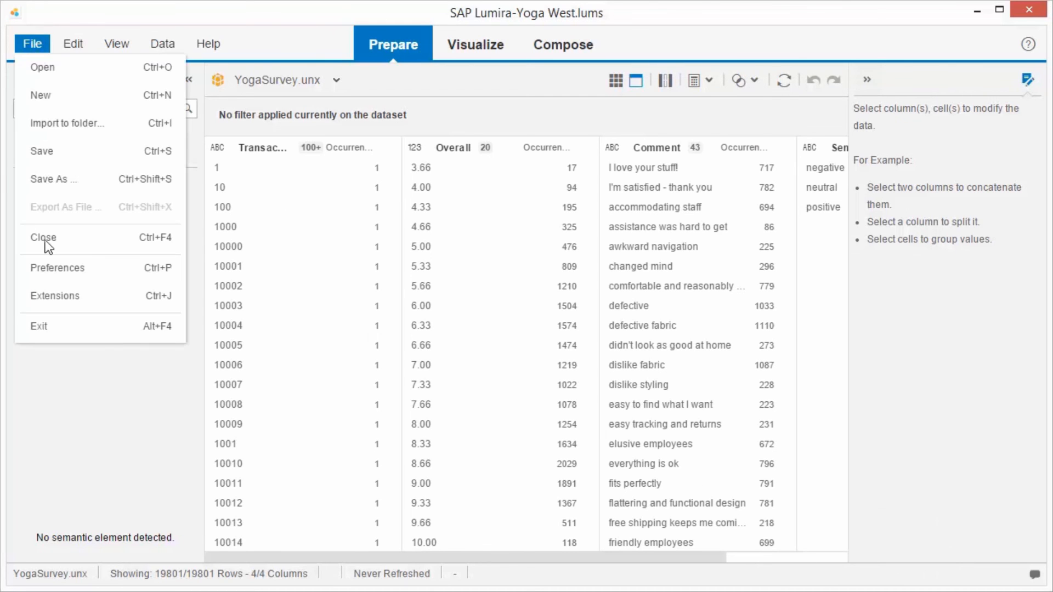
{"action": "left_click", "coordinate": [47, 239]}
{"action": "left_click", "coordinate": [68, 365]}
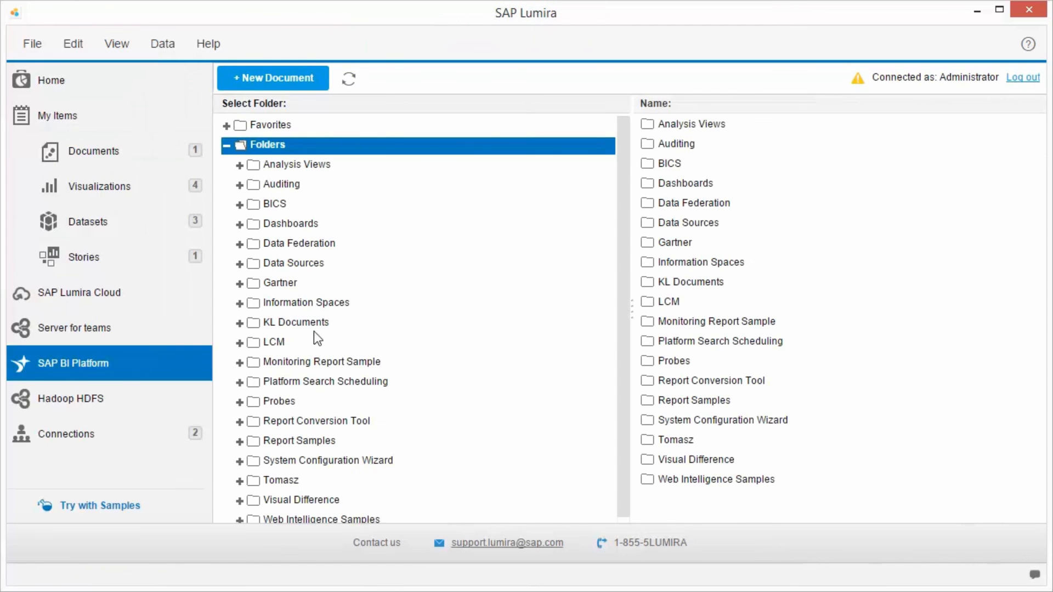
{"action": "double_click", "coordinate": [683, 283]}
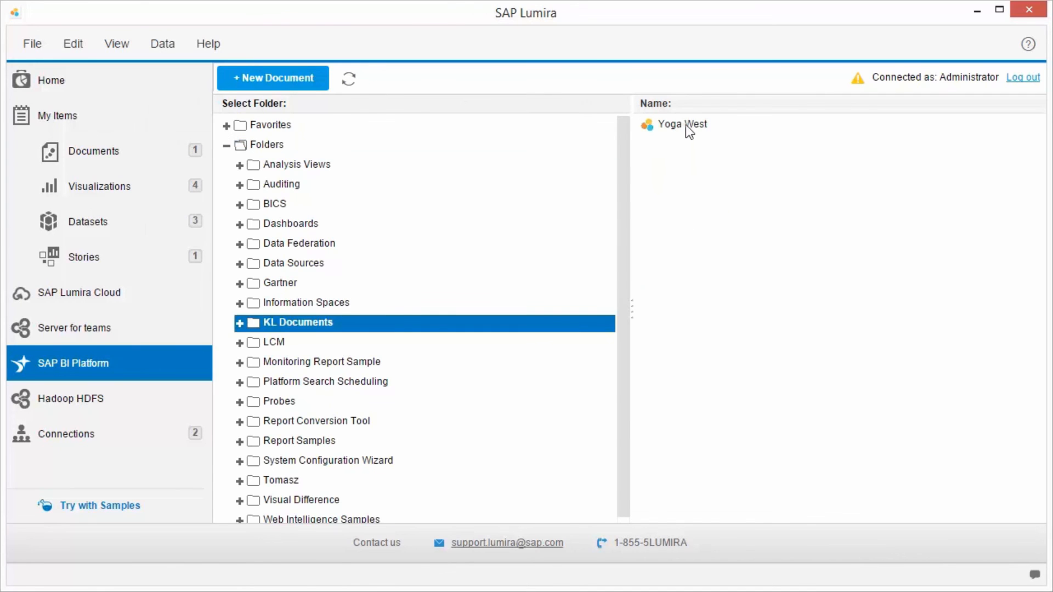
{"action": "double_click", "coordinate": [685, 123]}
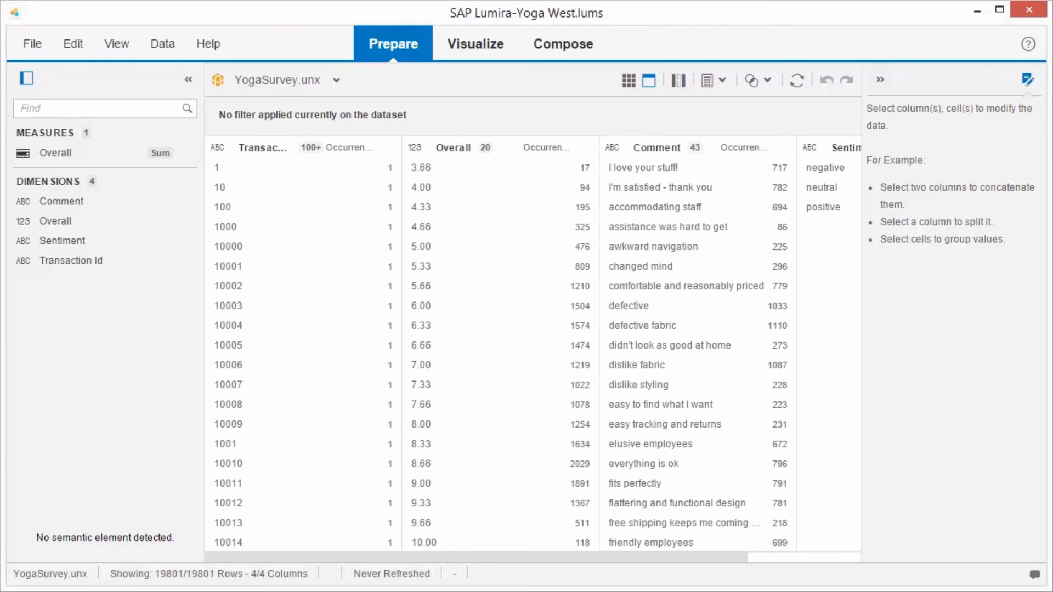